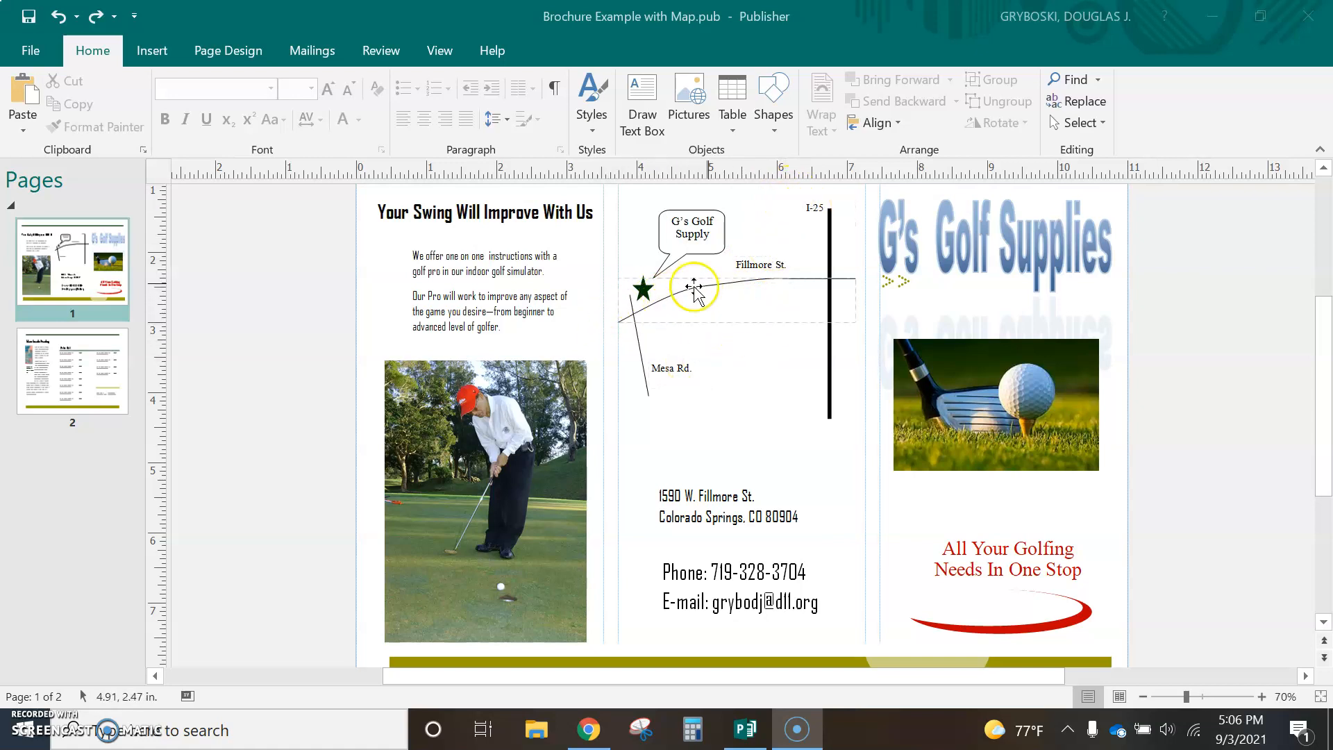
Draw a curved road line about 3.19 inches wide and 0.44 inches high below the Mesa Rd. label
{"action": "left_click", "coordinate": [154, 53]}
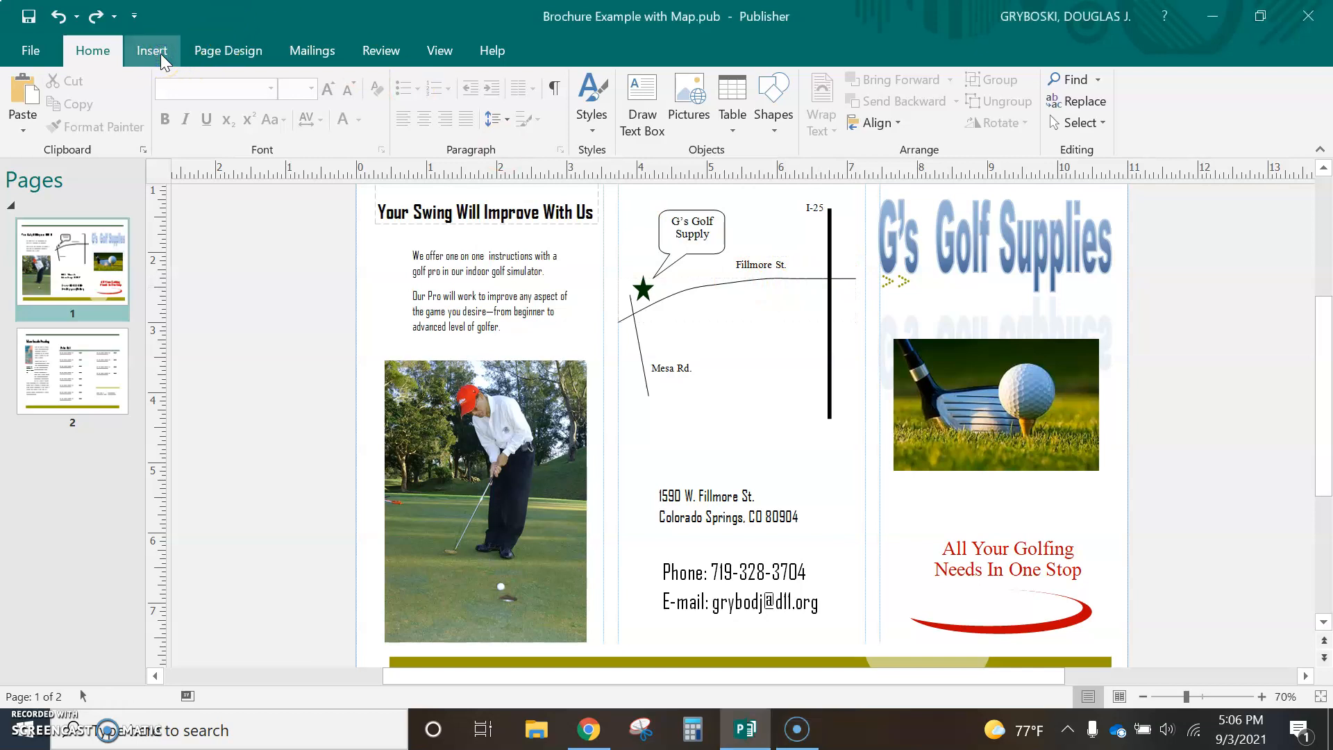
{"action": "left_click", "coordinate": [159, 57]}
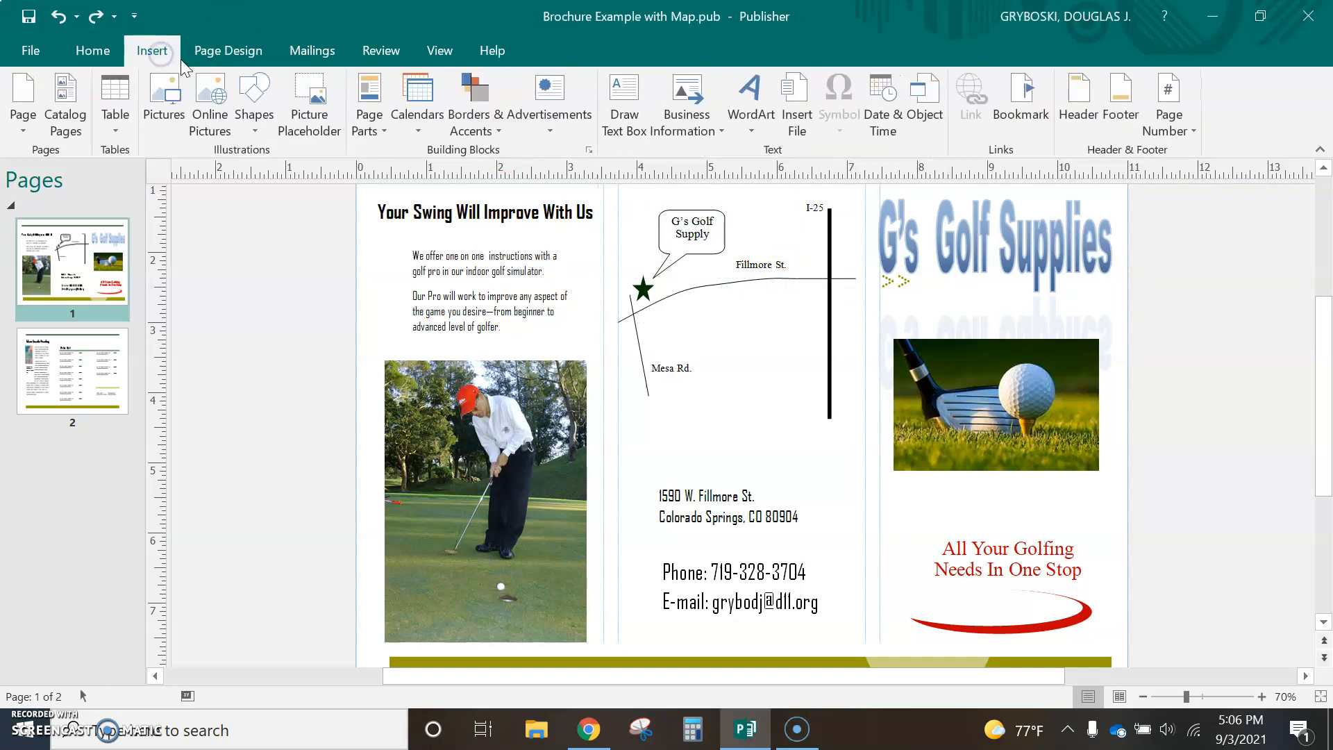
{"action": "left_click", "coordinate": [257, 125]}
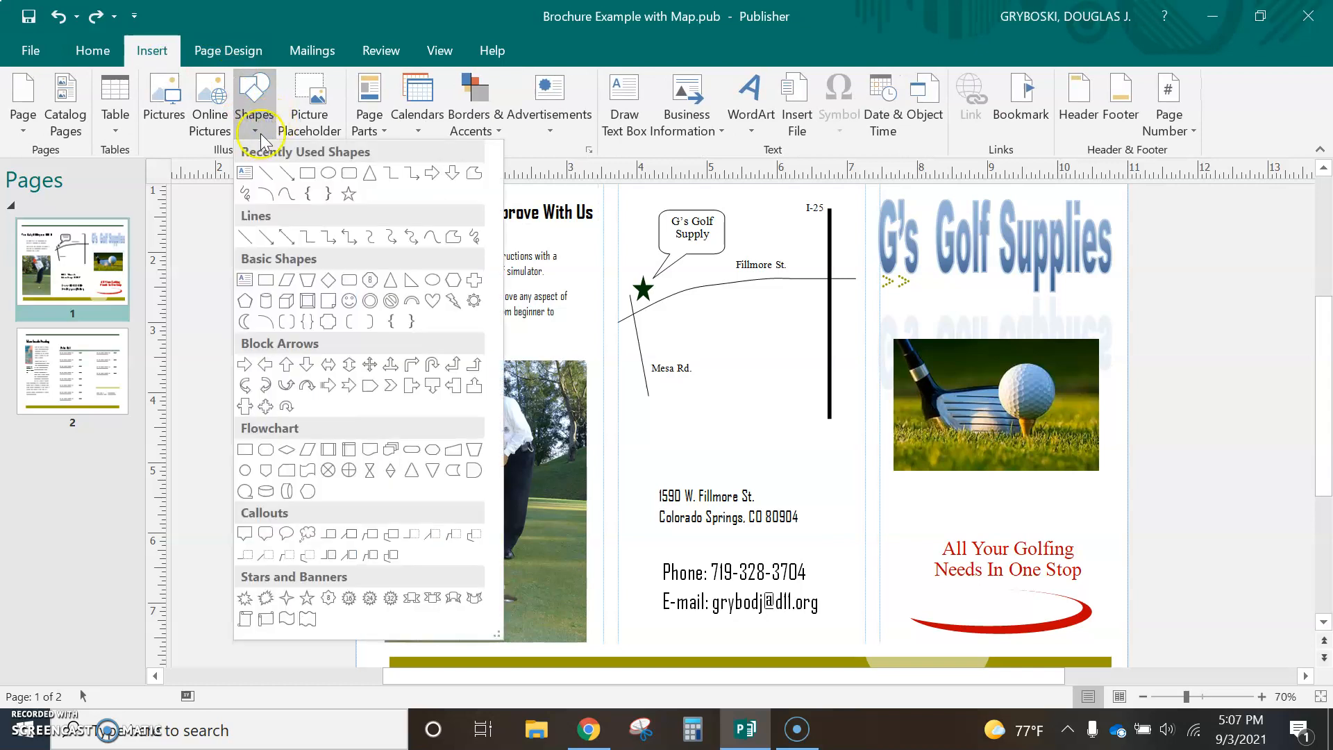
{"action": "left_click", "coordinate": [286, 195]}
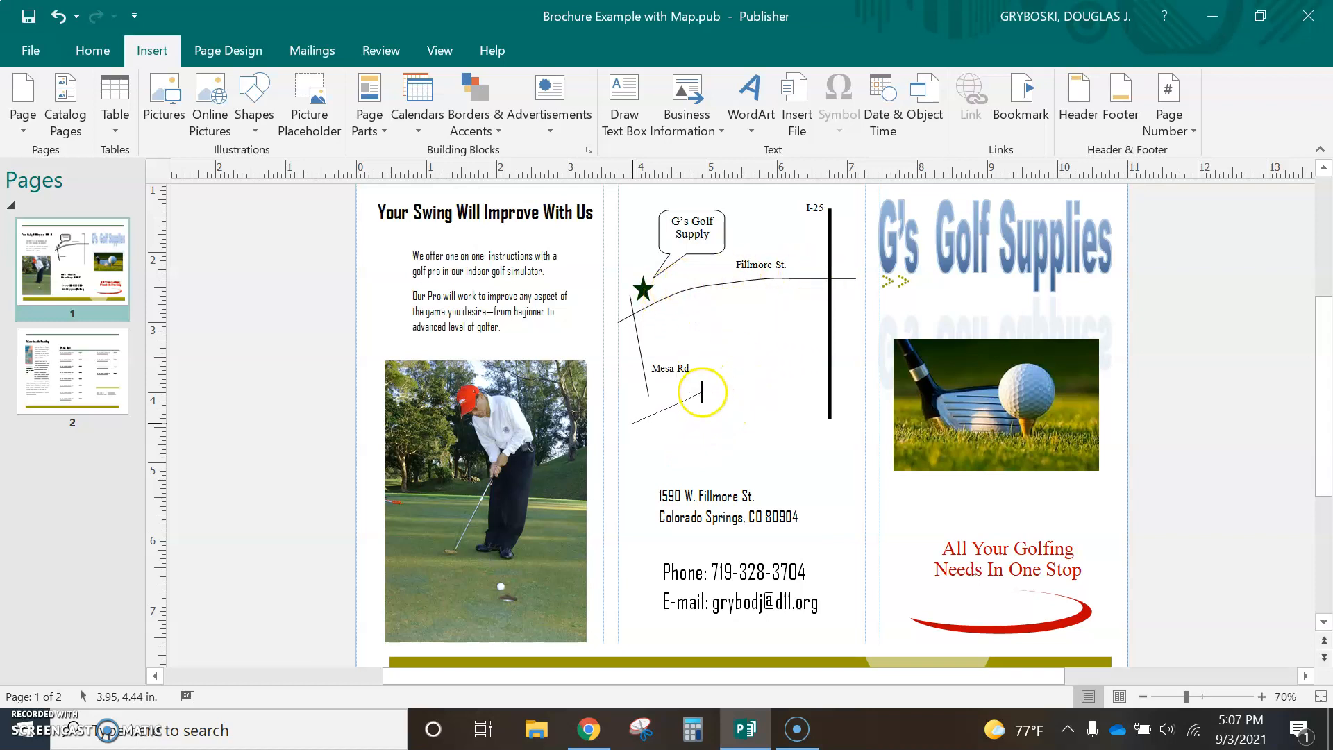
{"action": "left_click", "coordinate": [733, 394]}
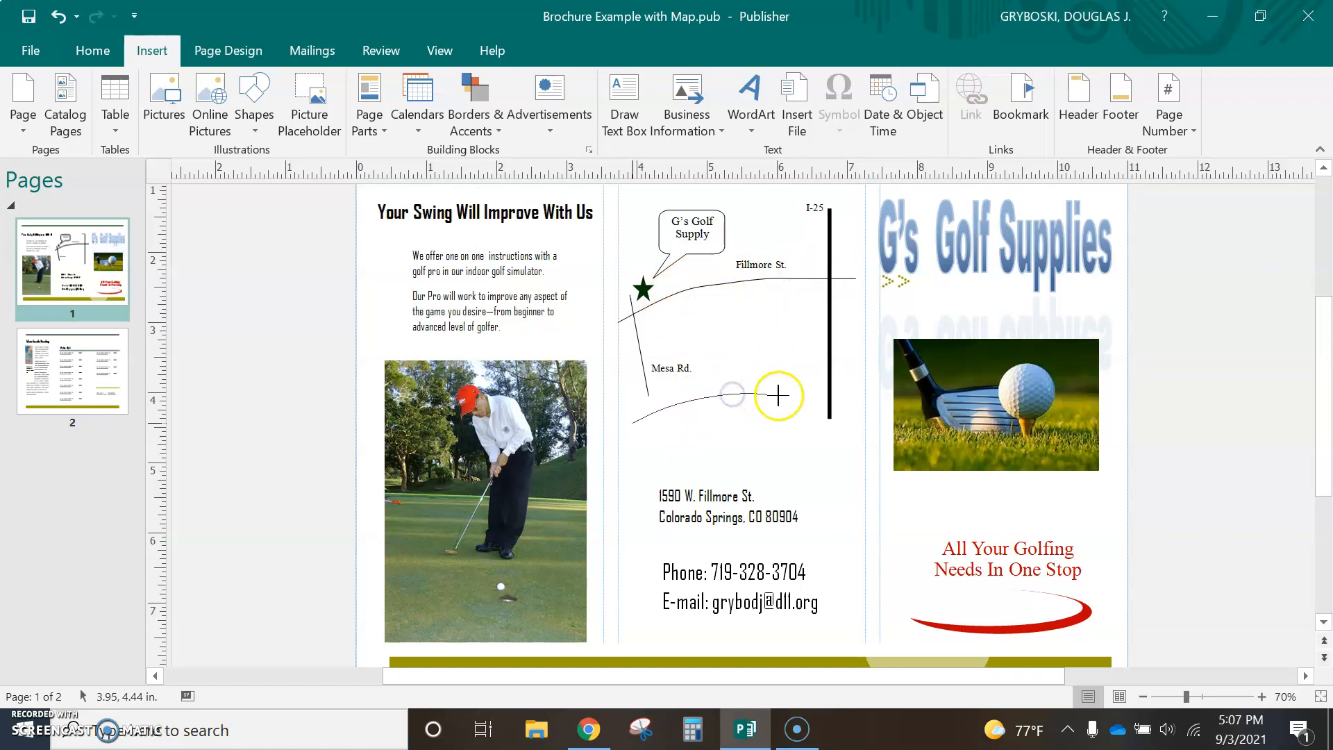
{"action": "double_click", "coordinate": [856, 395]}
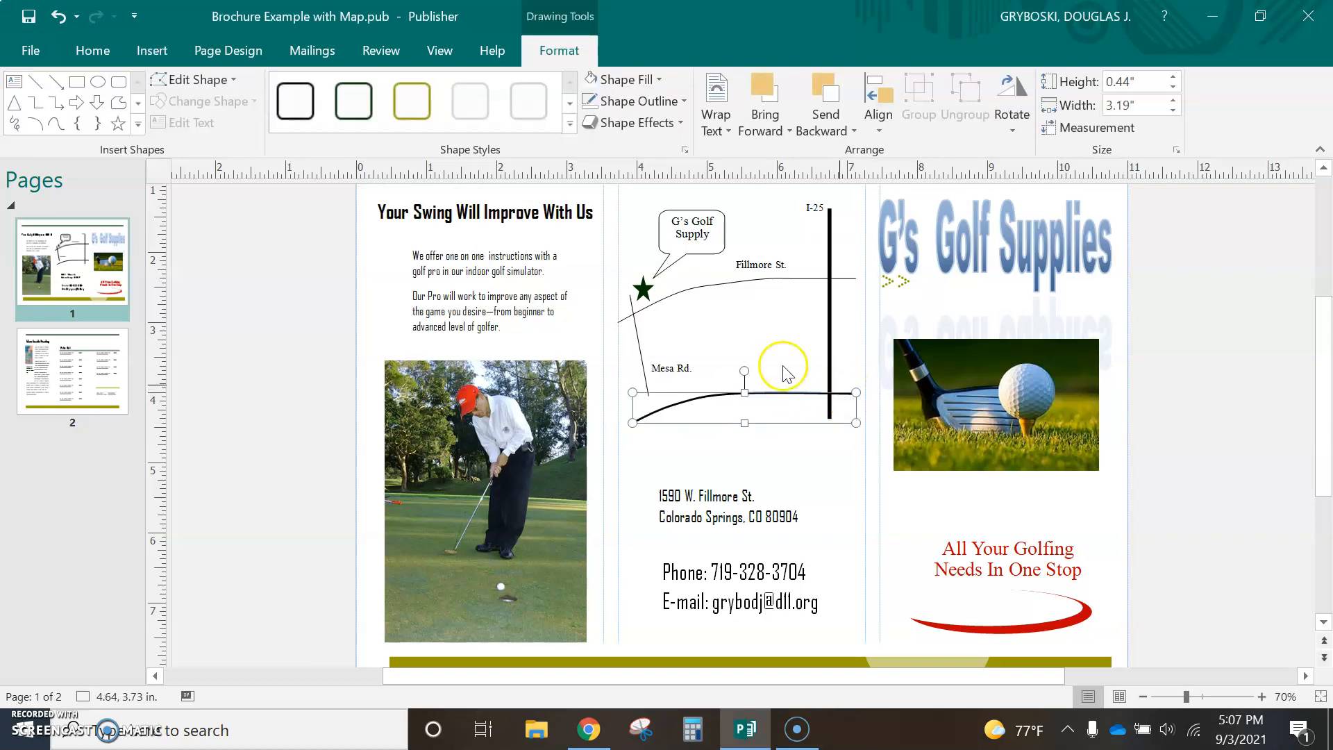
Change the line color of the new curved road to standard red
{"action": "right_click", "coordinate": [707, 411]}
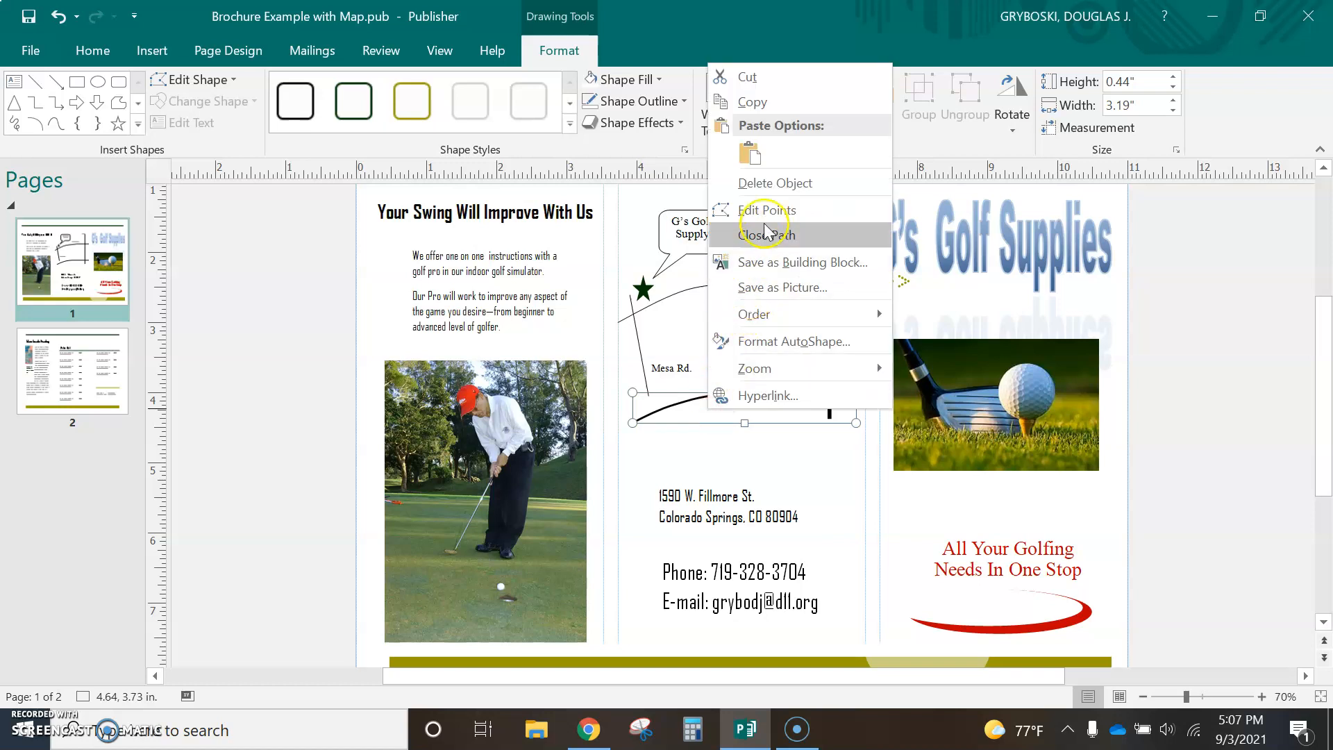
{"action": "left_click", "coordinate": [768, 340]}
{"action": "left_click_drag", "start_coordinate": [621, 41], "coordinate": [1010, 117]}
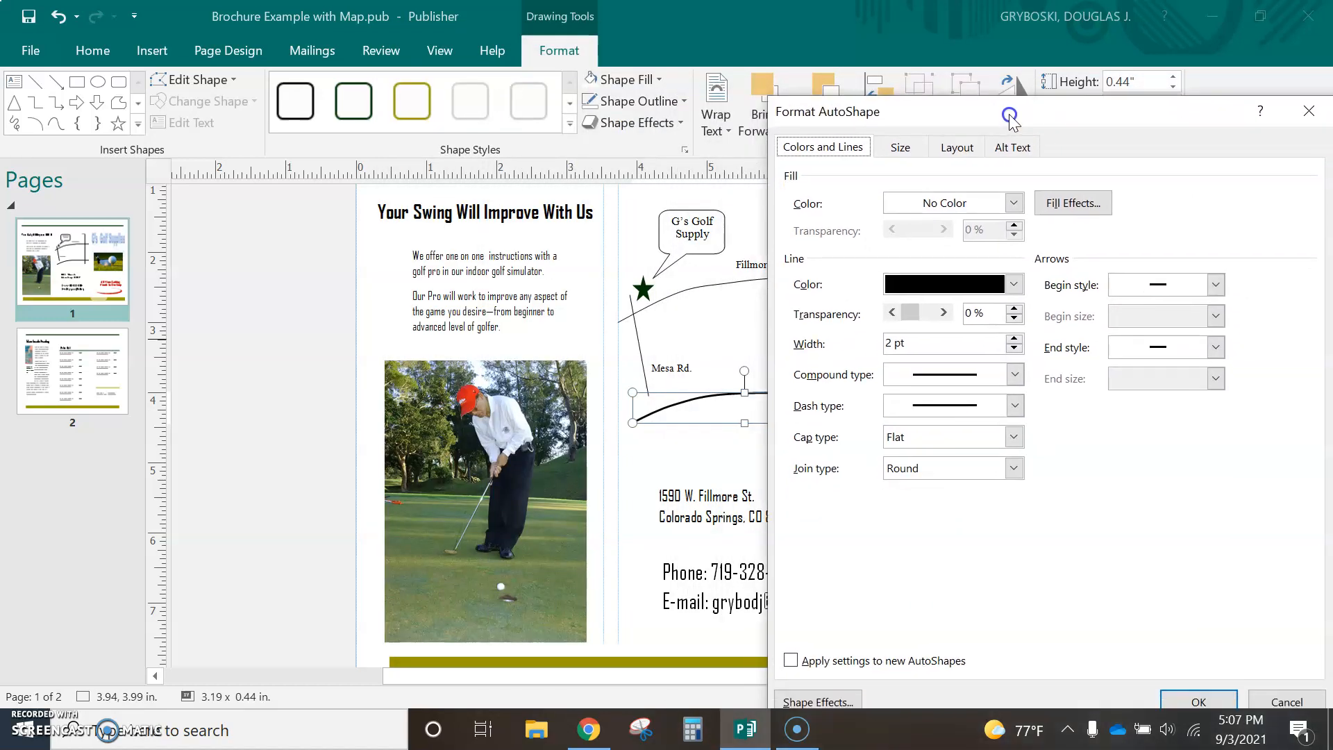
{"action": "left_click", "coordinate": [1014, 284]}
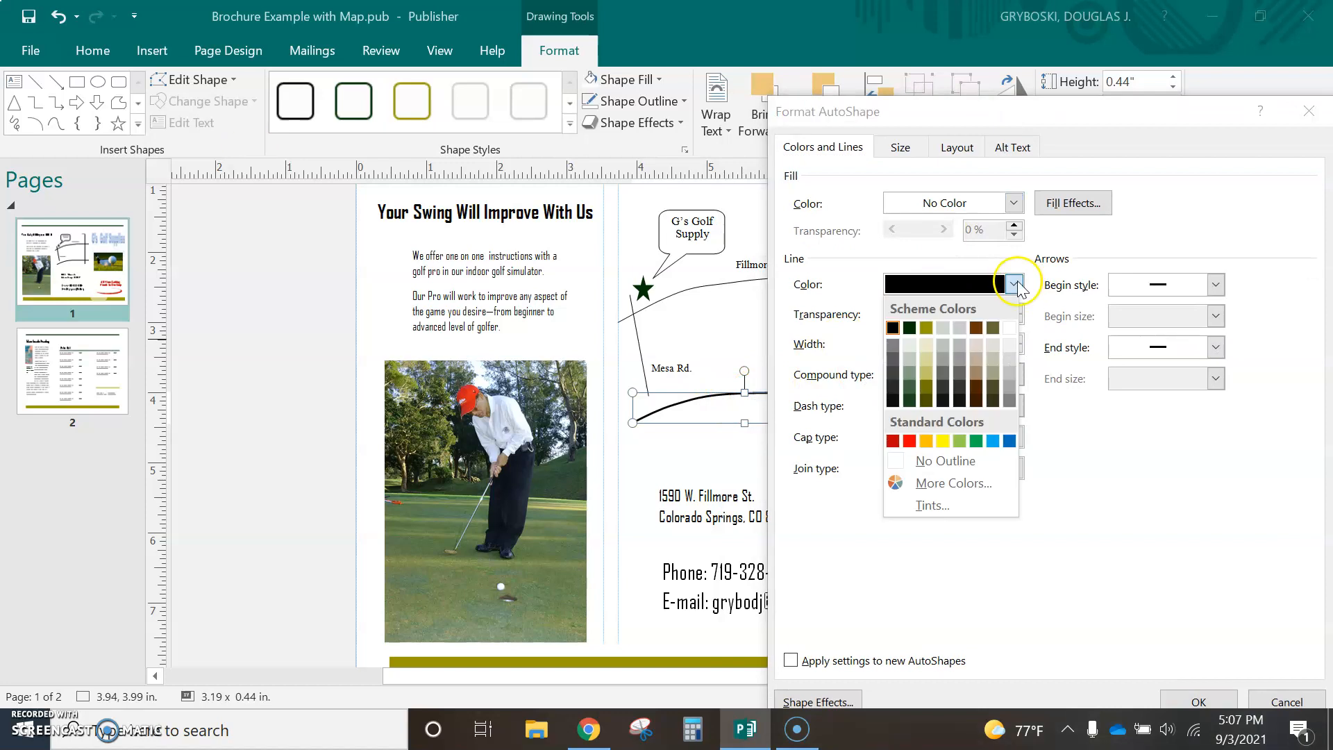
{"action": "left_click", "coordinate": [908, 441]}
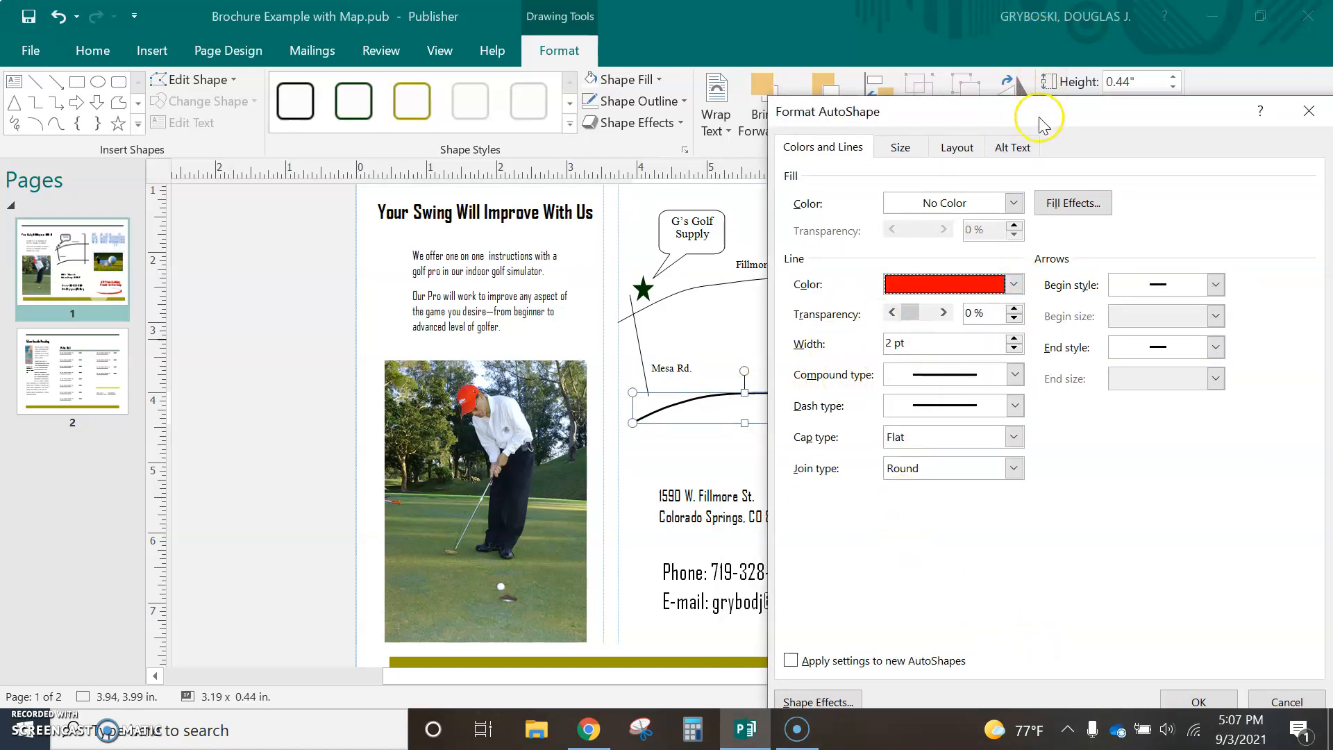
{"action": "left_click_drag", "start_coordinate": [1035, 119], "coordinate": [1030, 52]}
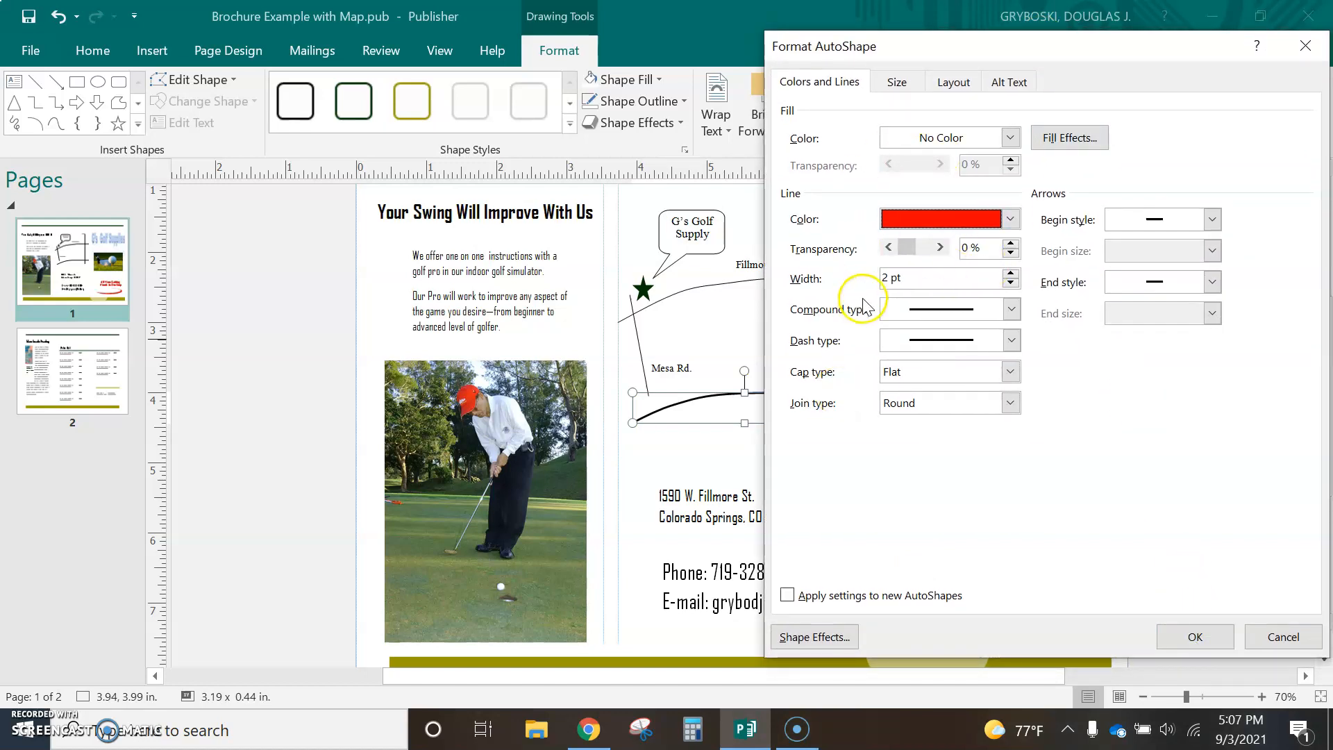
{"action": "left_click", "coordinate": [969, 321]}
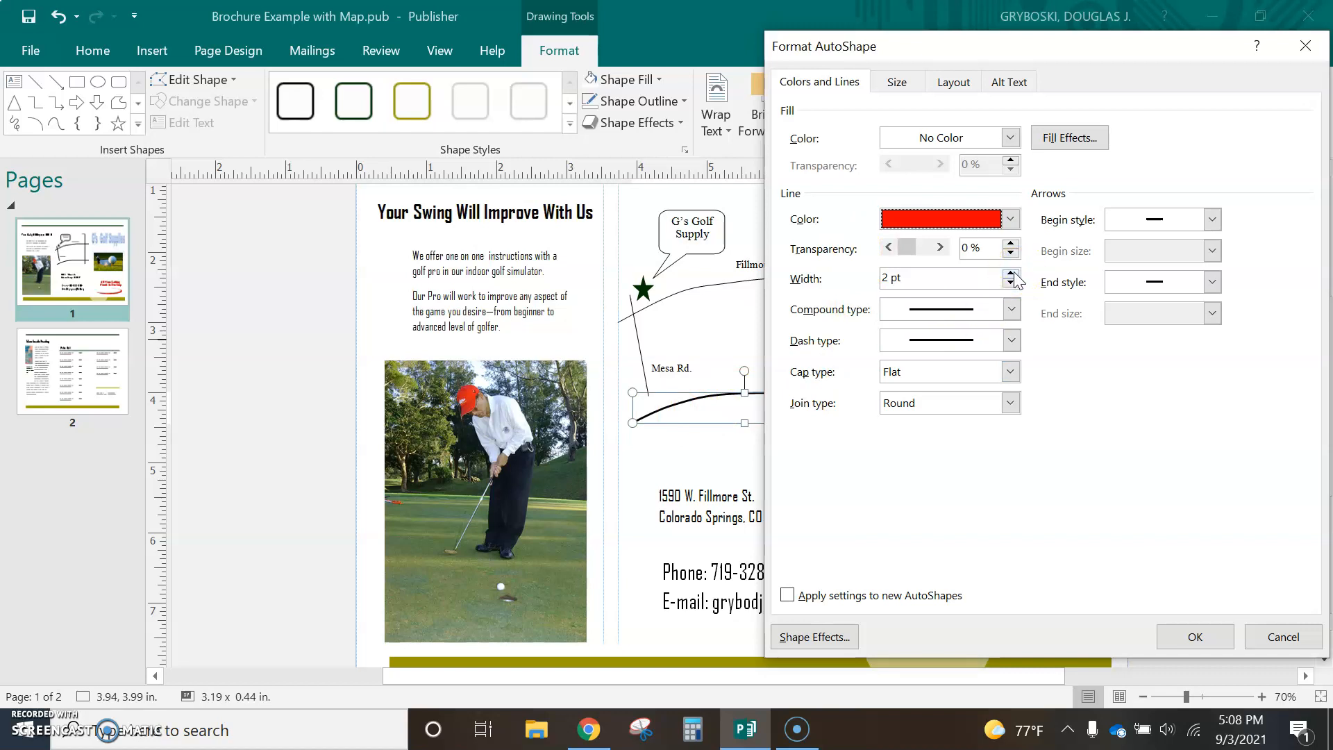
{"action": "left_click", "coordinate": [1195, 635]}
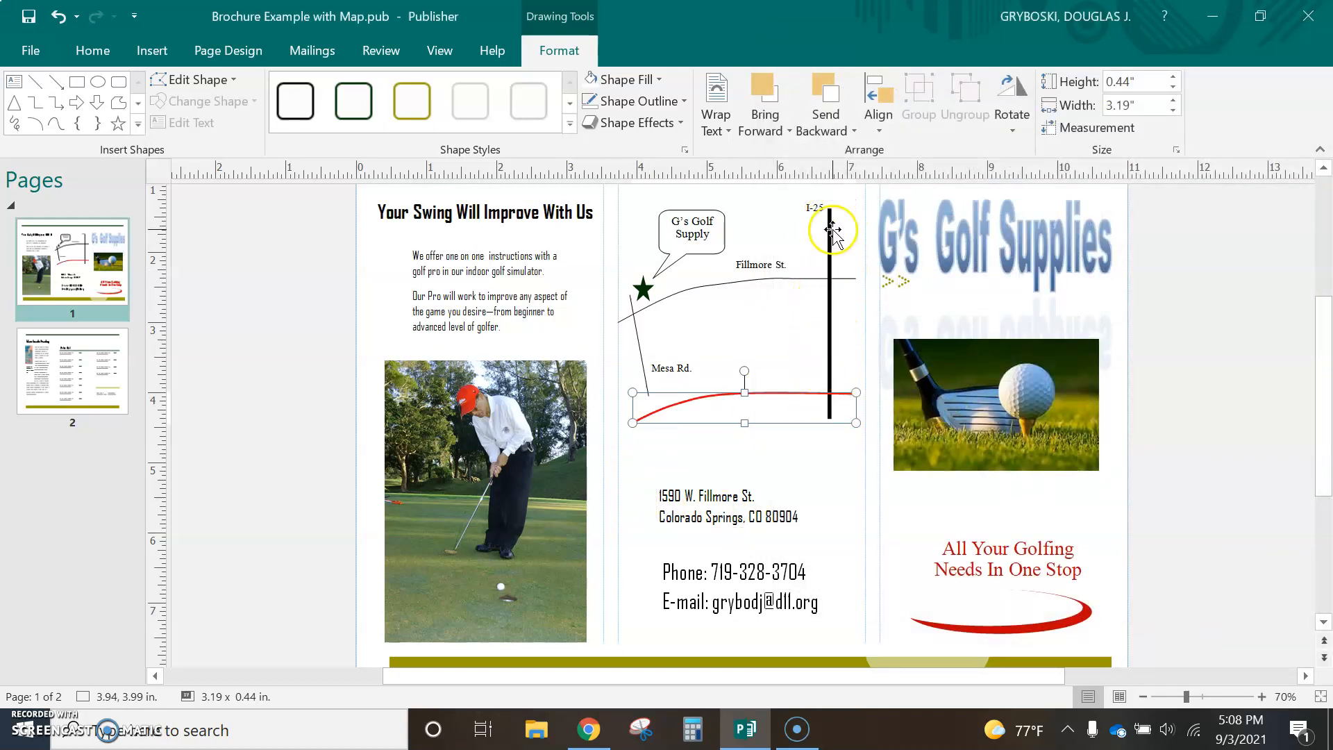
Draw a vertical straight line about 2.31 inches long beside the thick I-25 line, down across the red curve
{"action": "left_click", "coordinate": [154, 52]}
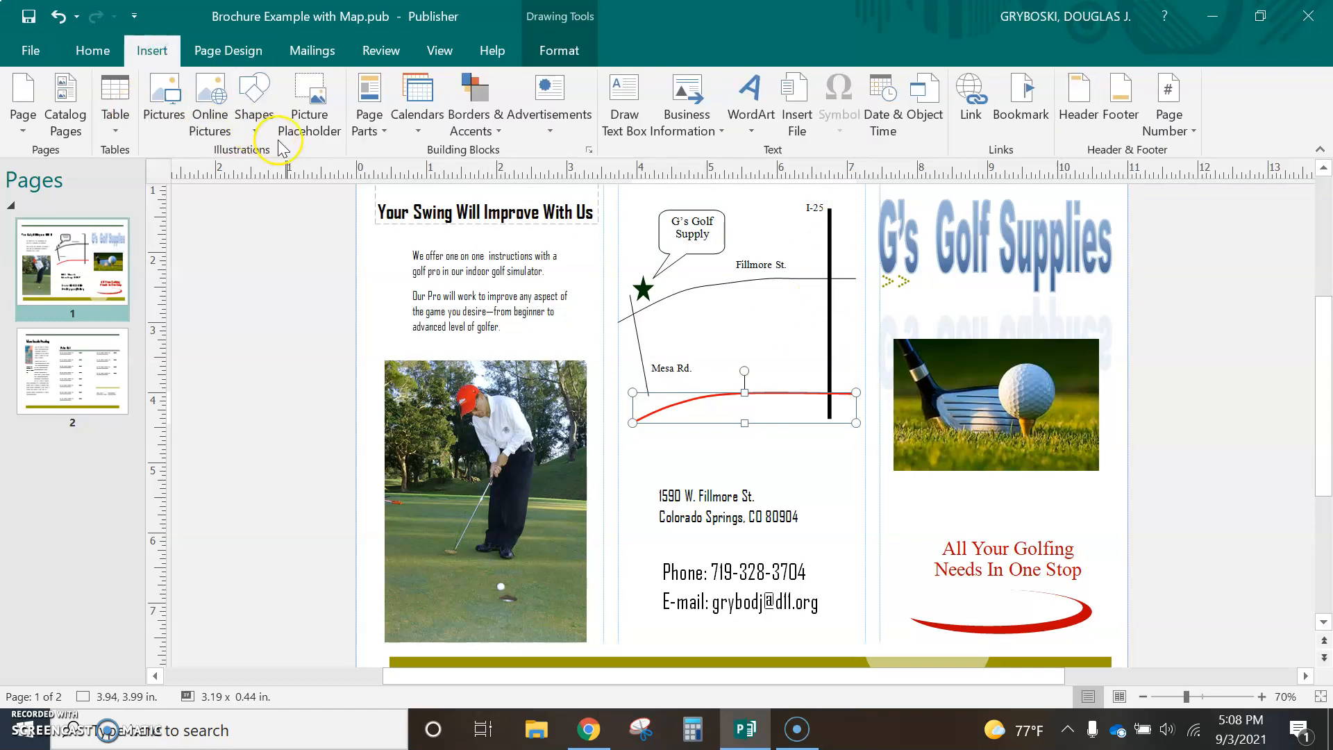
{"action": "left_click", "coordinate": [254, 118]}
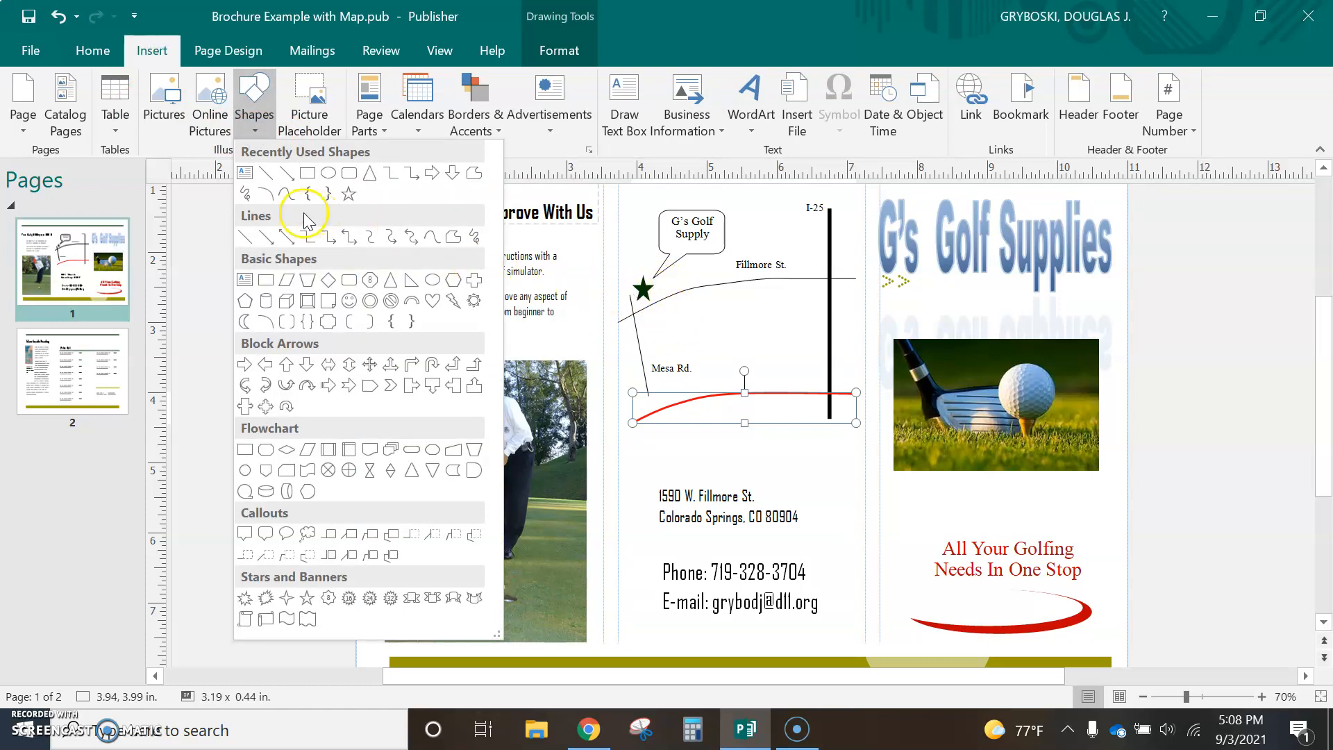
{"action": "left_click", "coordinate": [266, 172]}
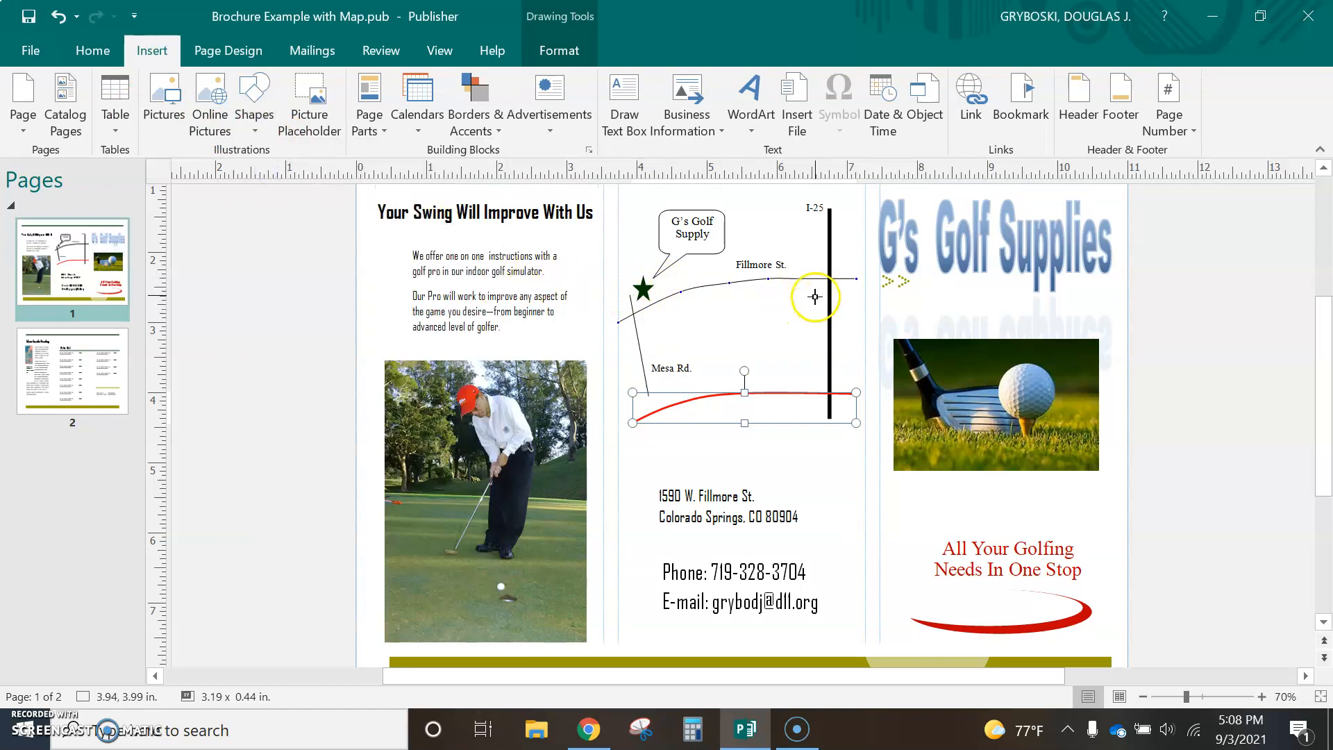
{"action": "left_click_drag", "start_coordinate": [810, 251], "coordinate": [808, 416]}
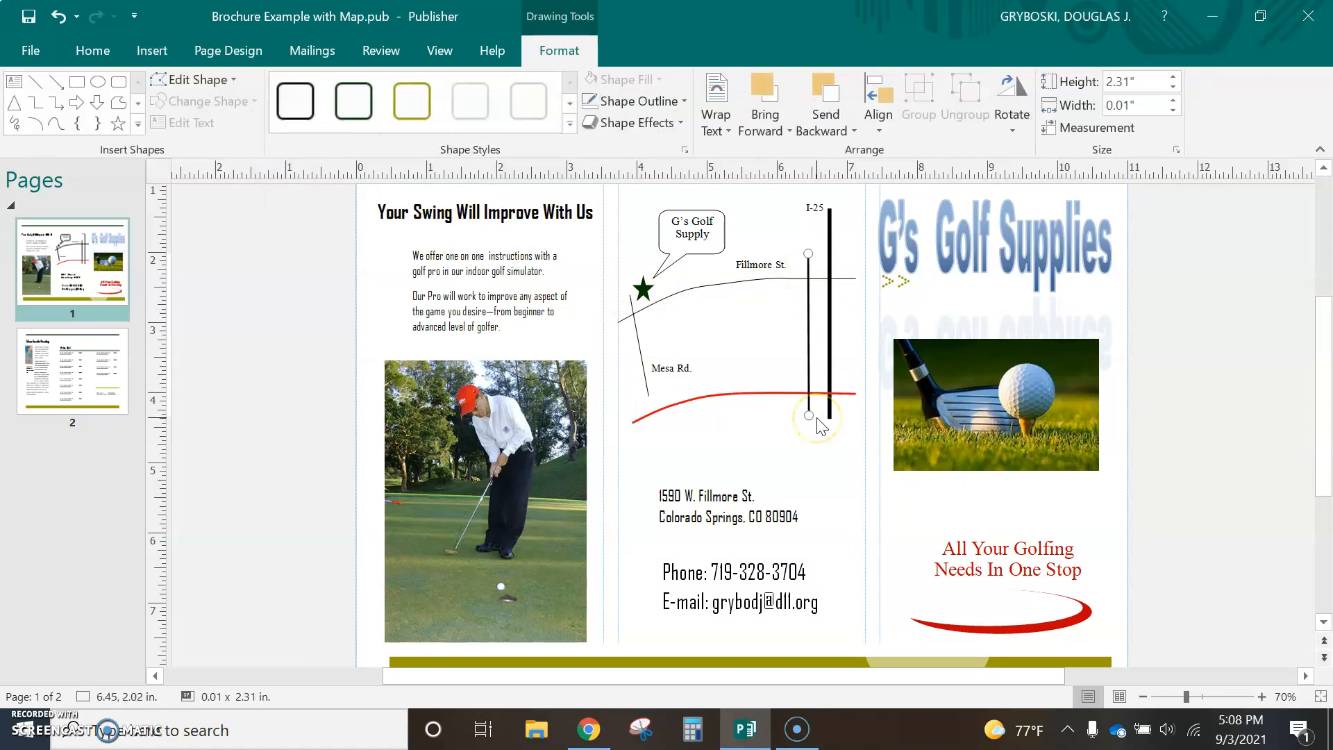
Check the color and width settings of the new vertical line without changing them
{"action": "right_click", "coordinate": [806, 263]}
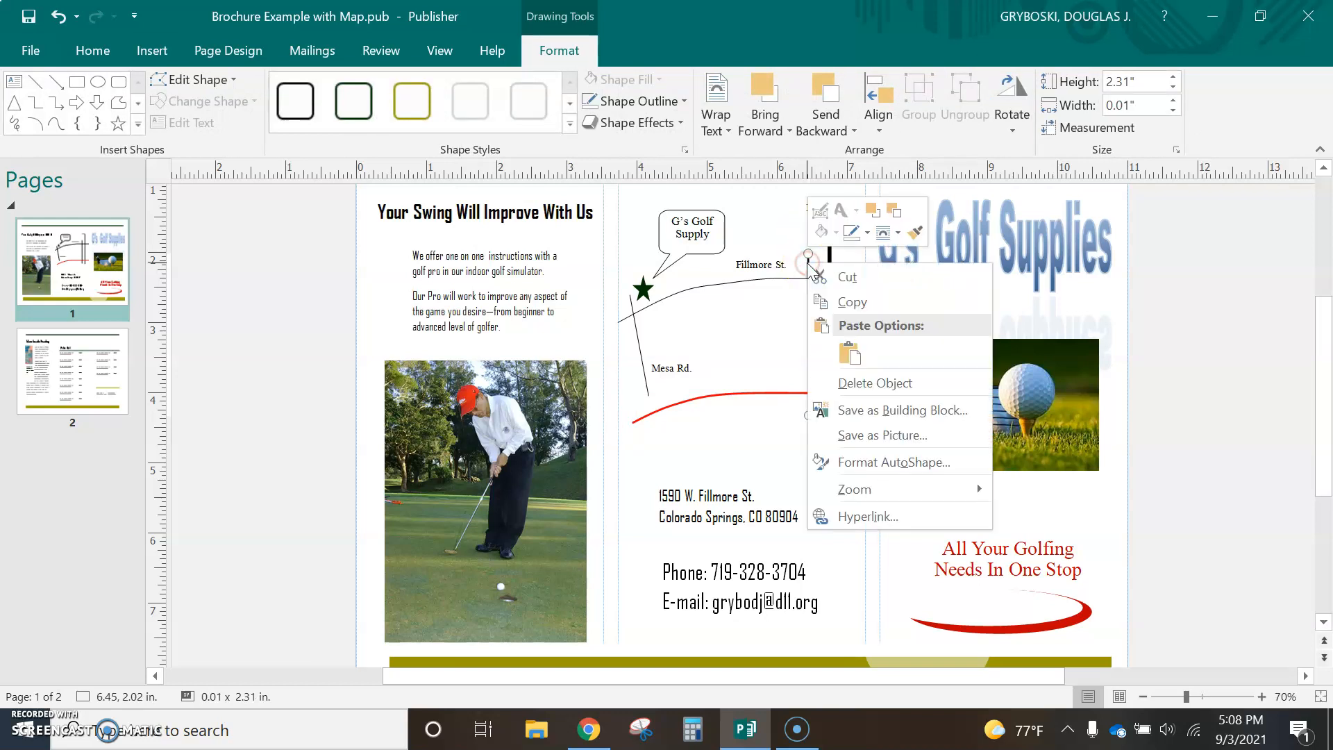
{"action": "left_click", "coordinate": [876, 462]}
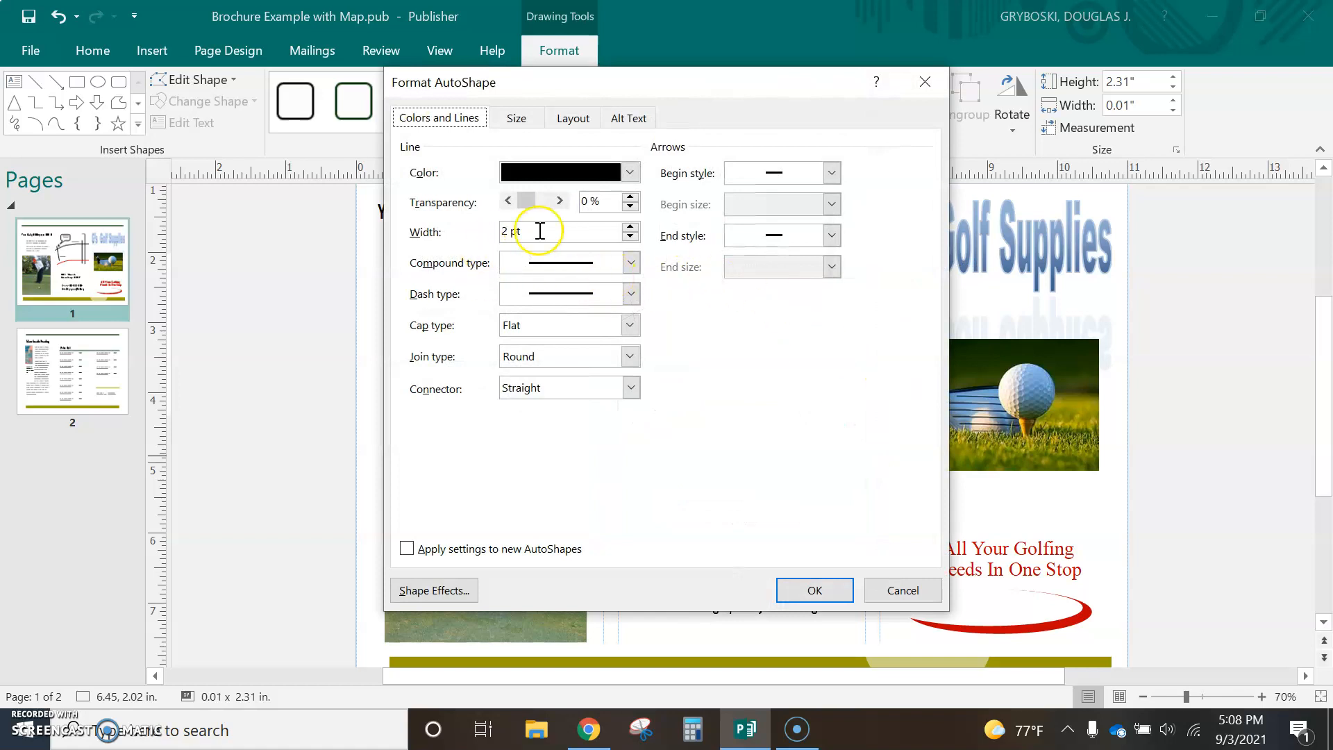
{"action": "left_click", "coordinate": [896, 590]}
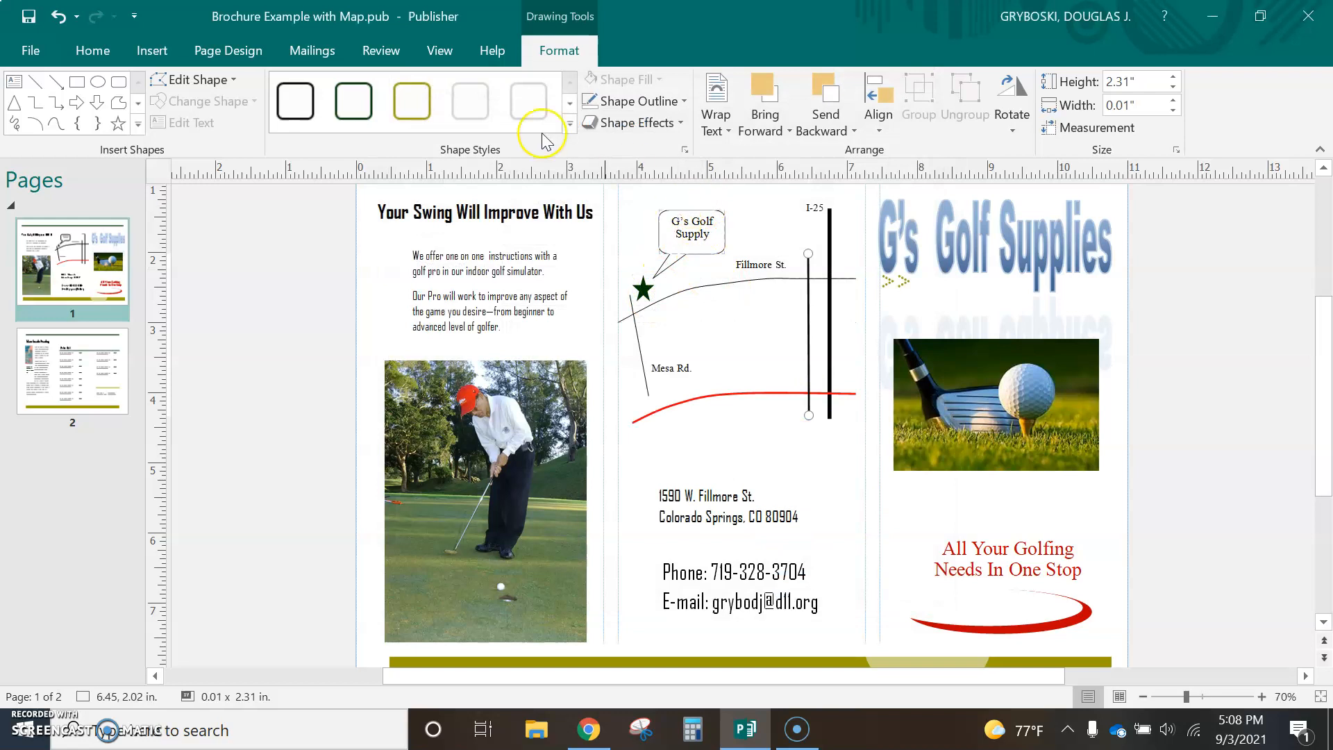
Draw a rounded rectangular callout about 1.08 by 0.57 inches between the Mesa Rd. label and the new vertical line
{"action": "left_click", "coordinate": [160, 59]}
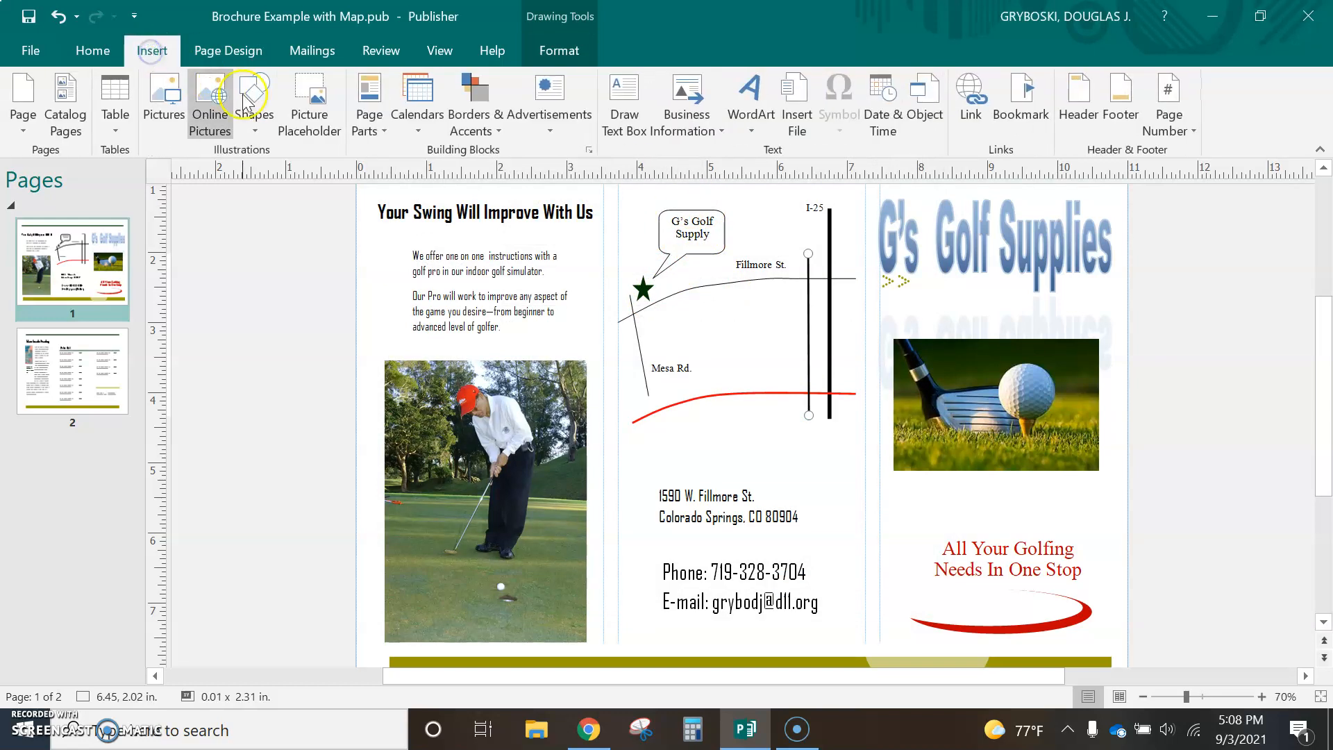
{"action": "left_click", "coordinate": [253, 125]}
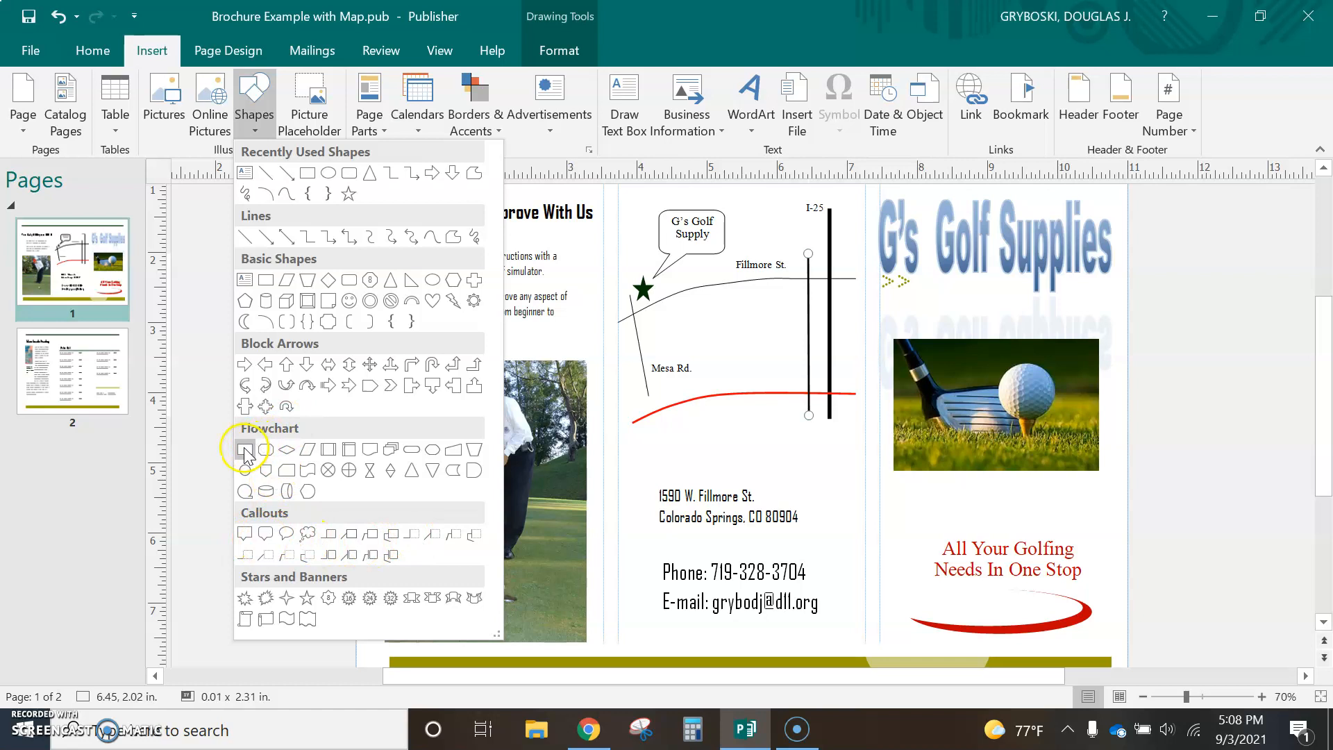
{"action": "left_click", "coordinate": [263, 534]}
{"action": "left_click_drag", "start_coordinate": [726, 336], "coordinate": [802, 376]}
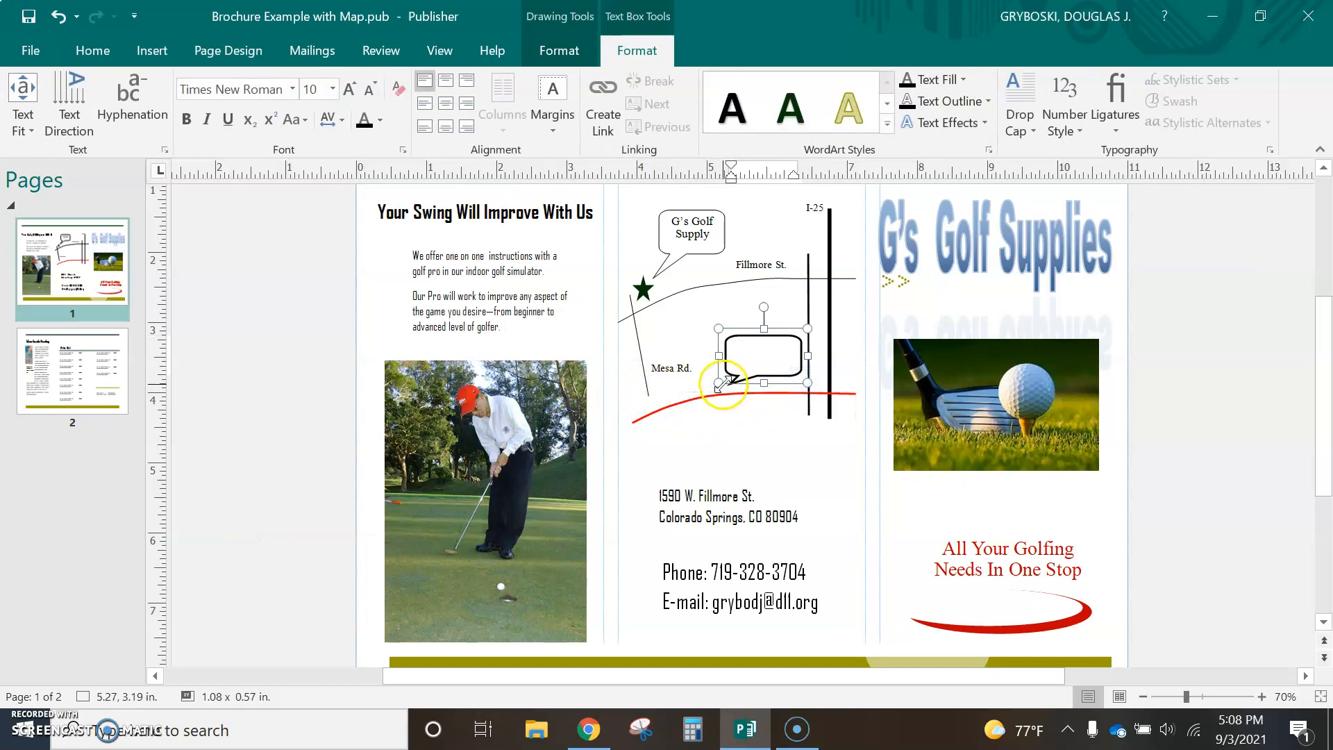
Enlarge the new callout to about 1.09 by 0.99 inches and point its tail just below the star
{"action": "left_click_drag", "start_coordinate": [718, 382], "coordinate": [718, 412]}
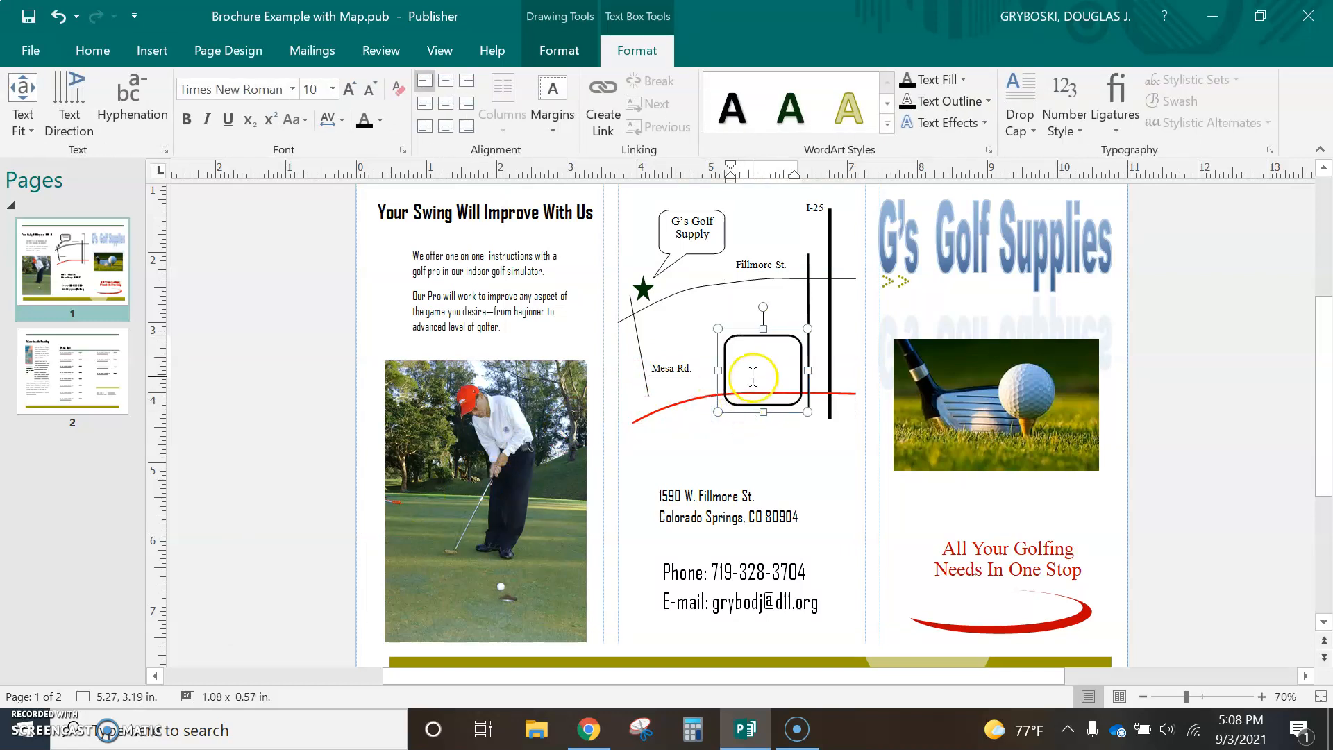
{"action": "left_click", "coordinate": [727, 395]}
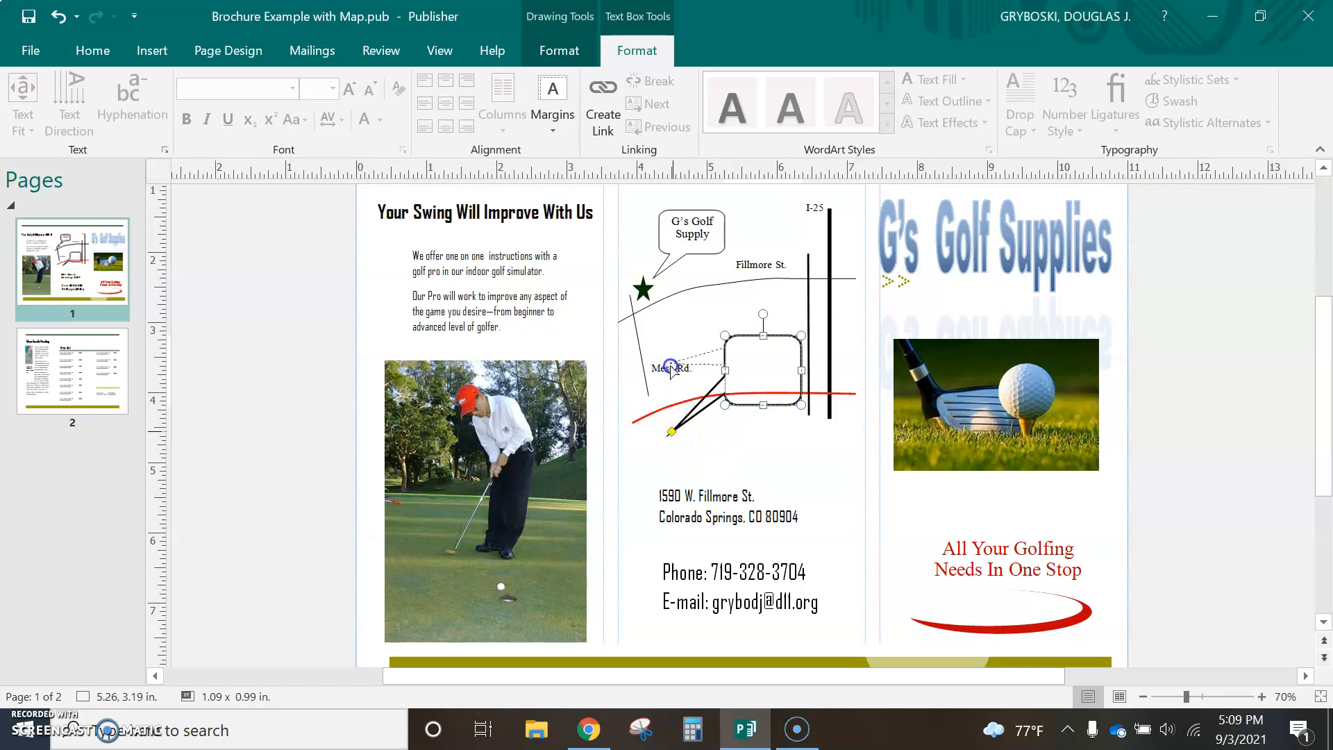
{"action": "left_click_drag", "start_coordinate": [657, 335], "coordinate": [647, 306]}
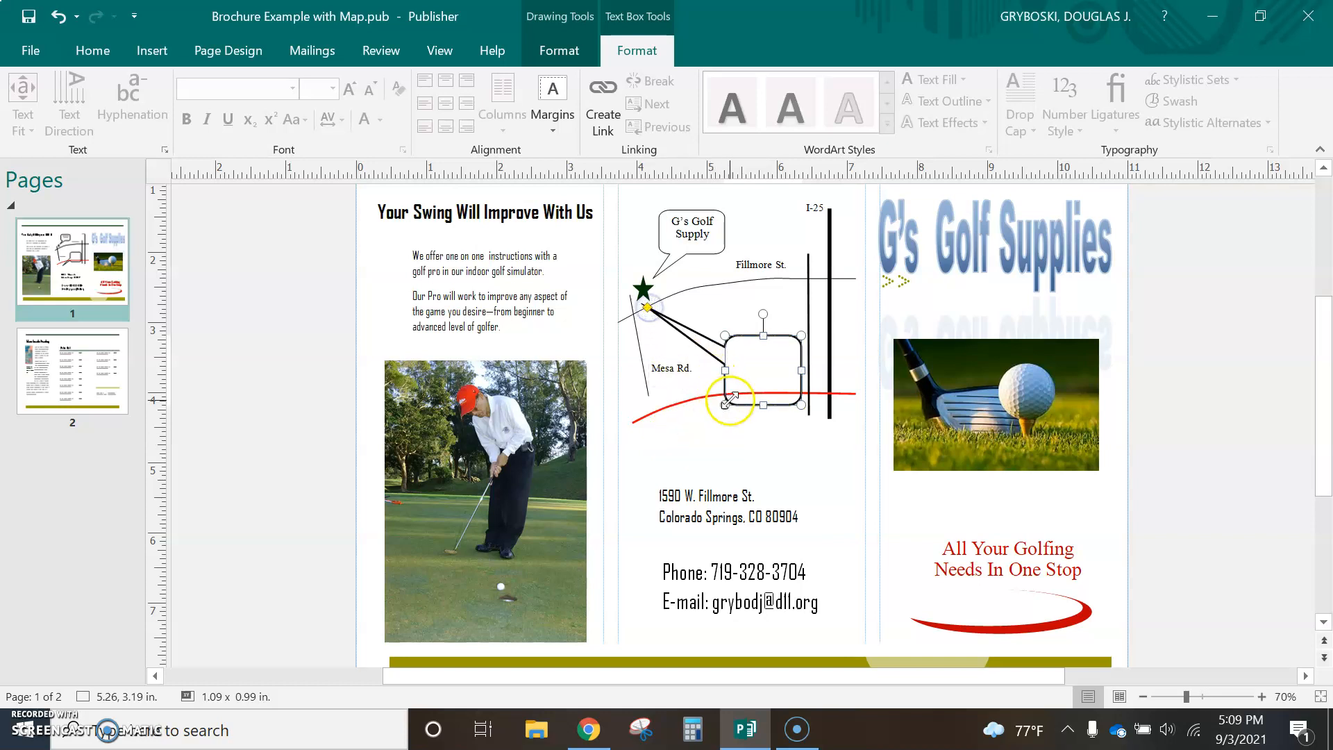
Delete the empty rounded callout whose tail points at the star
{"action": "left_click", "coordinate": [742, 364]}
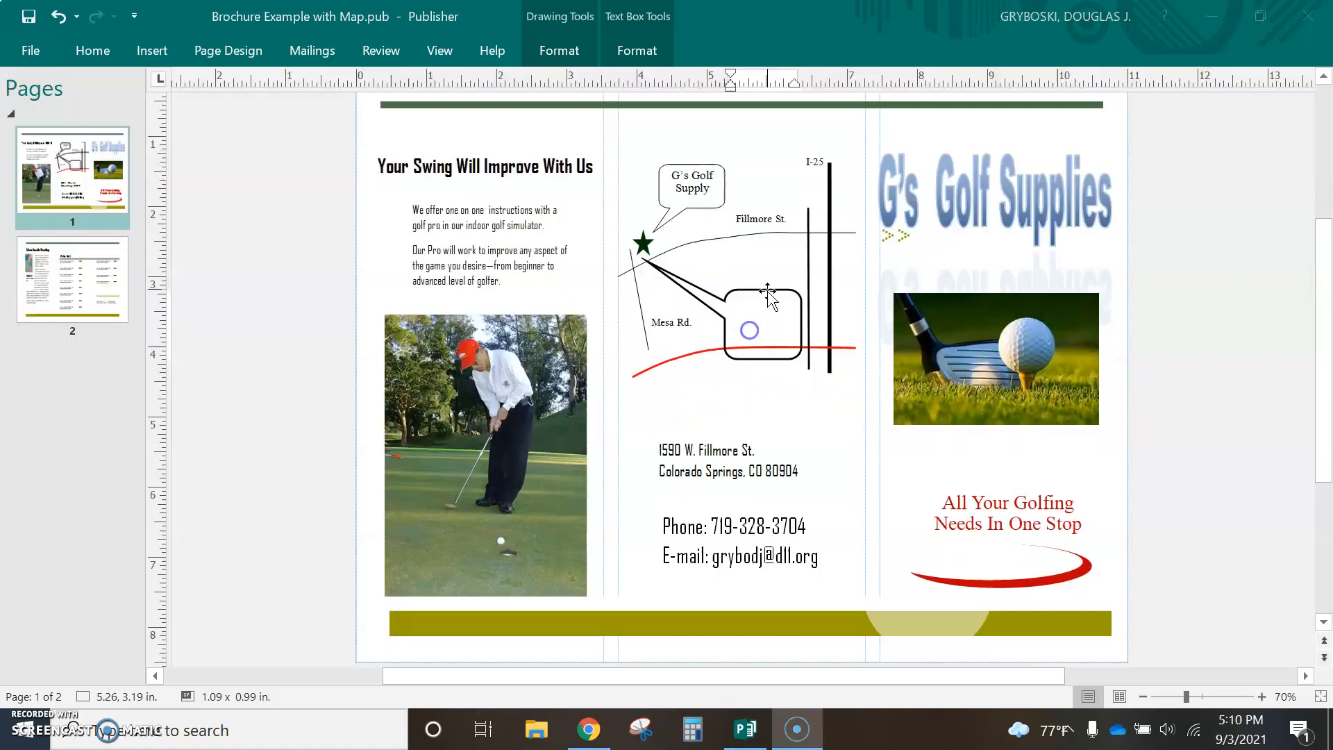
{"action": "left_click", "coordinate": [767, 290]}
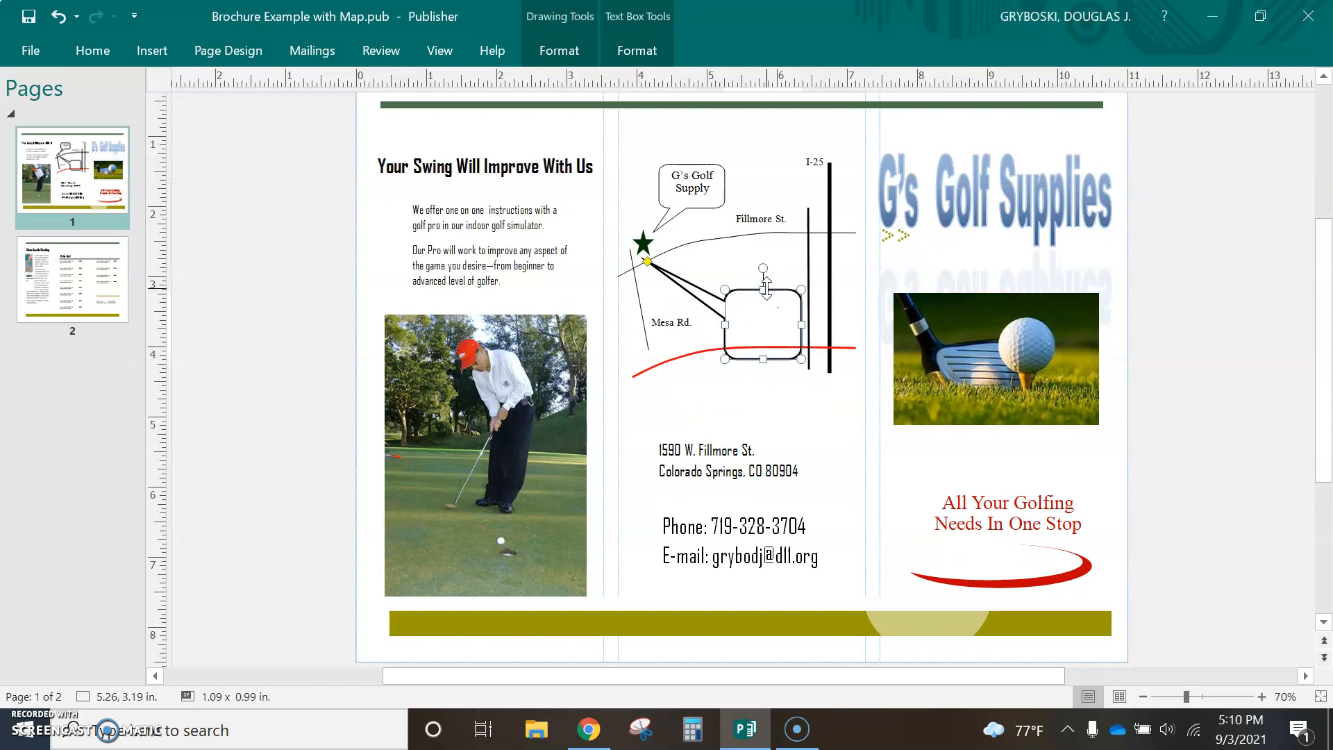
{"action": "key", "text": "Delete"}
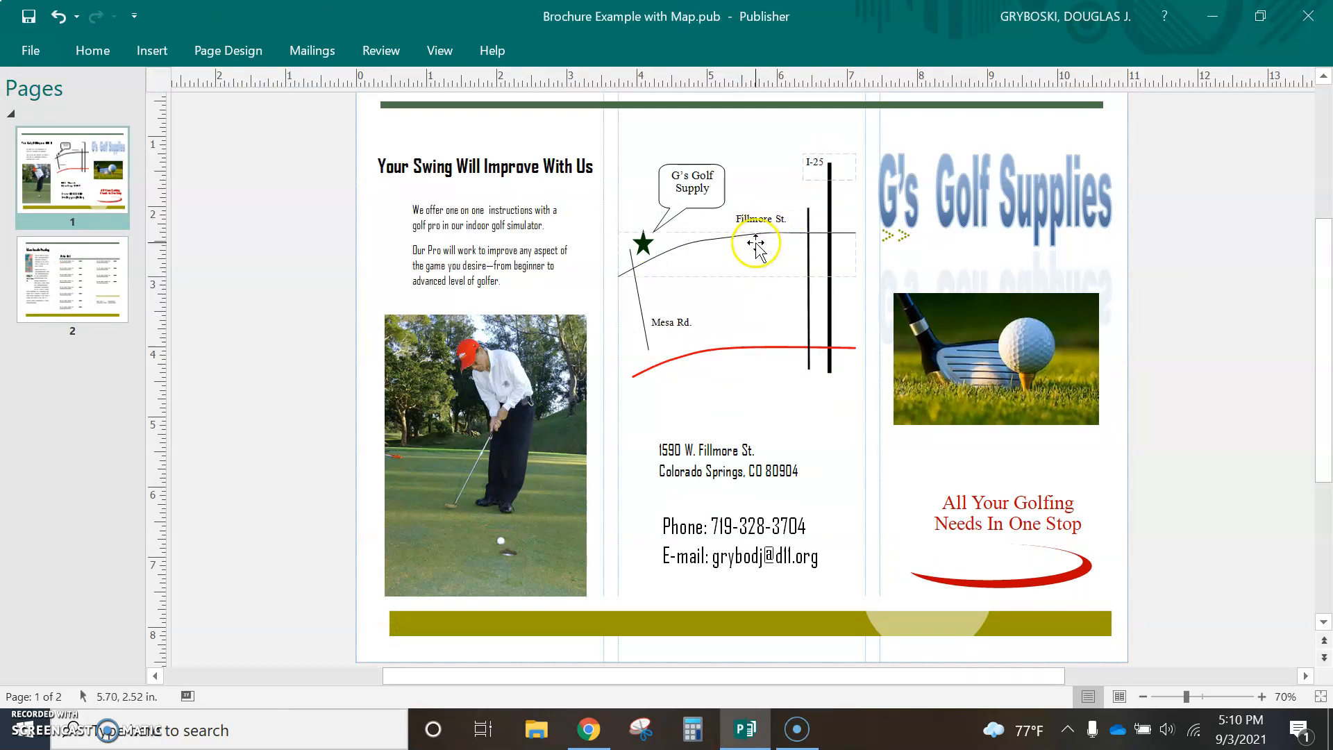
Pin the collapsed ribbon so its commands stay displayed
{"action": "left_click", "coordinate": [152, 49]}
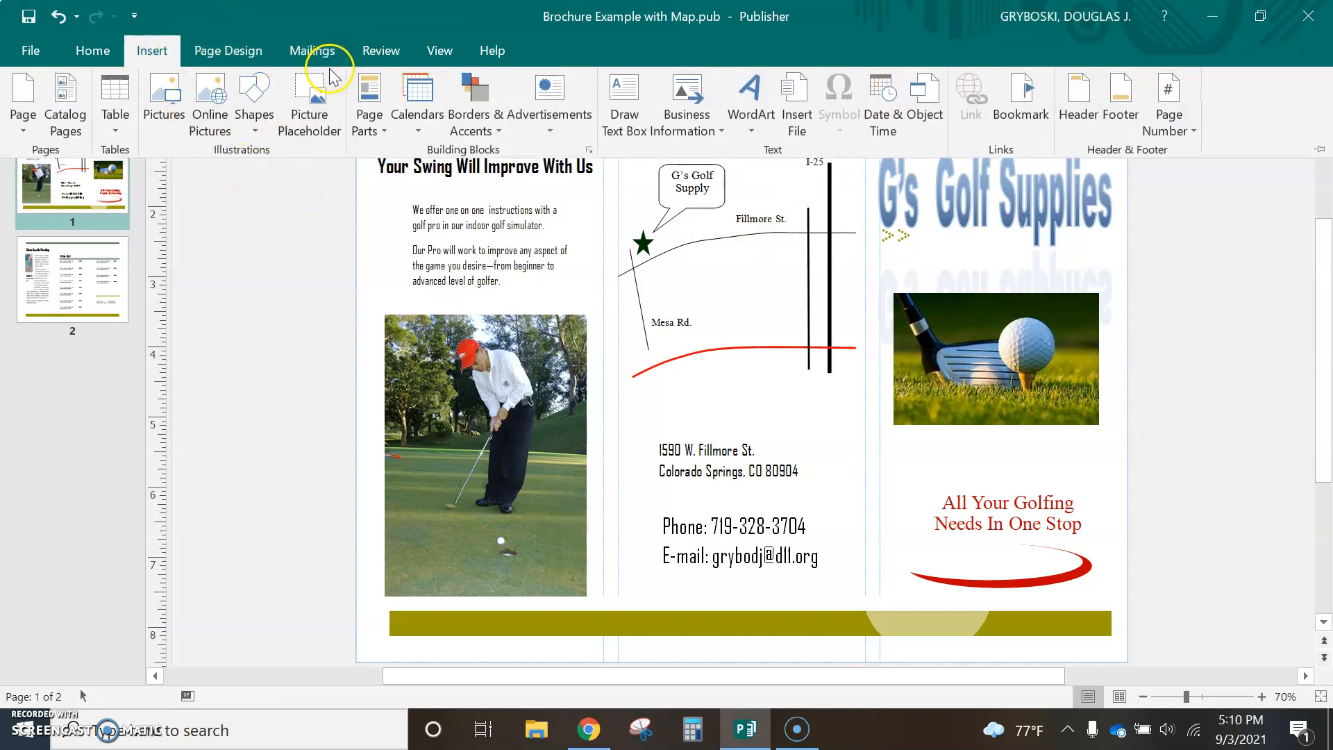
{"action": "left_click", "coordinate": [1319, 150]}
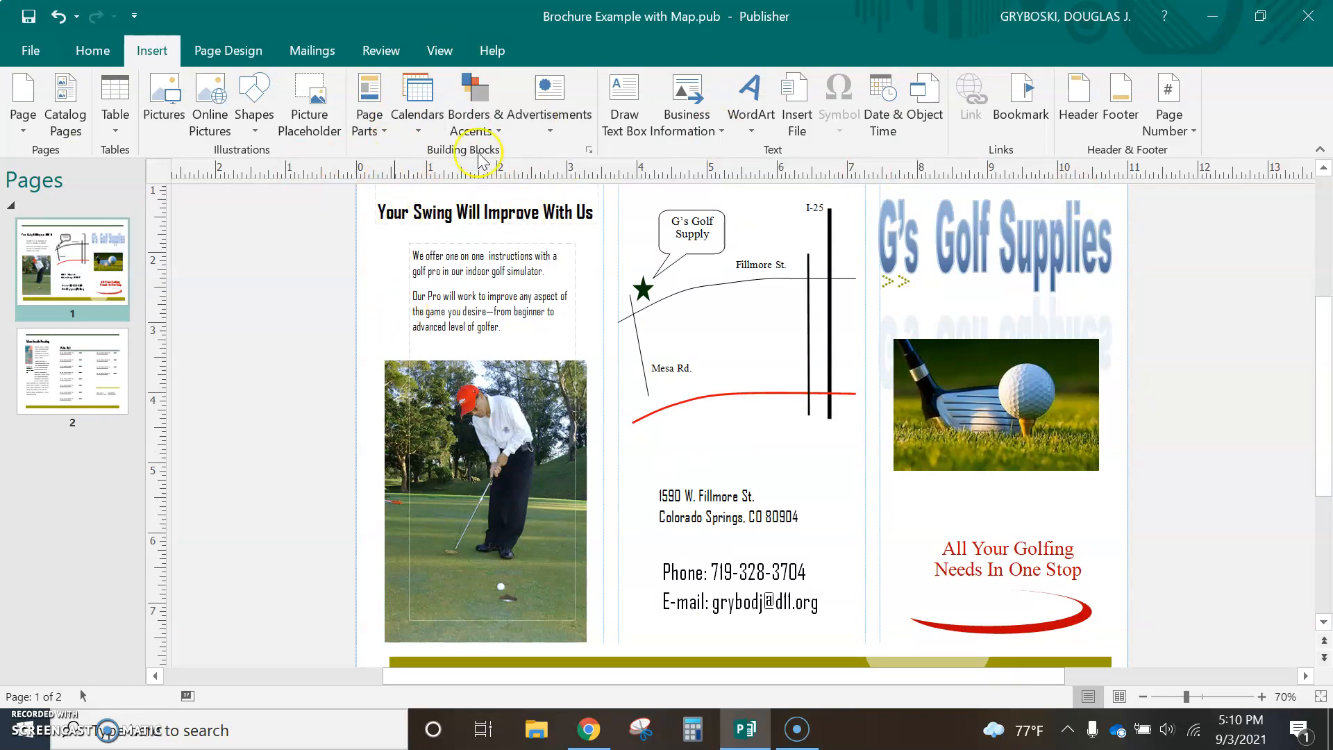
Collapse the ribbon and pin it open again, ending on the insert commands
{"action": "left_click", "coordinate": [1318, 149]}
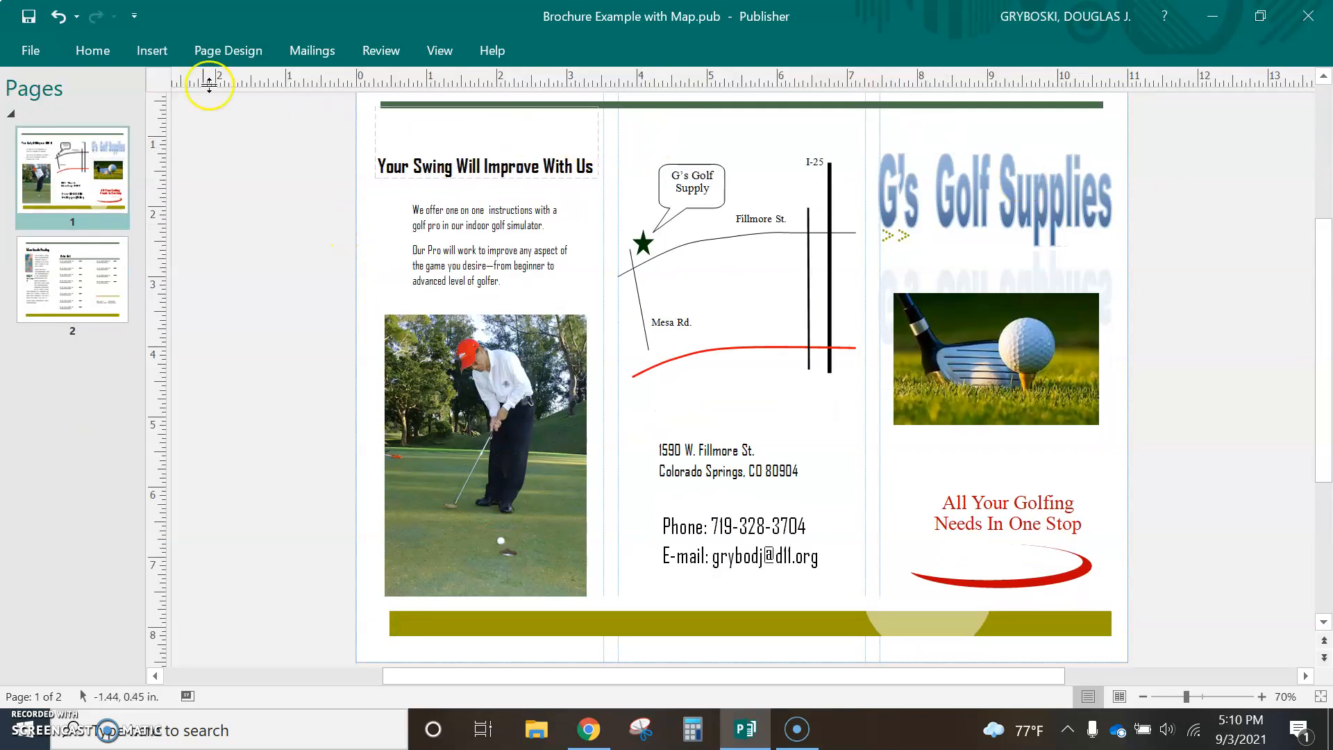
{"action": "left_click", "coordinate": [323, 56]}
{"action": "left_click", "coordinate": [379, 51]}
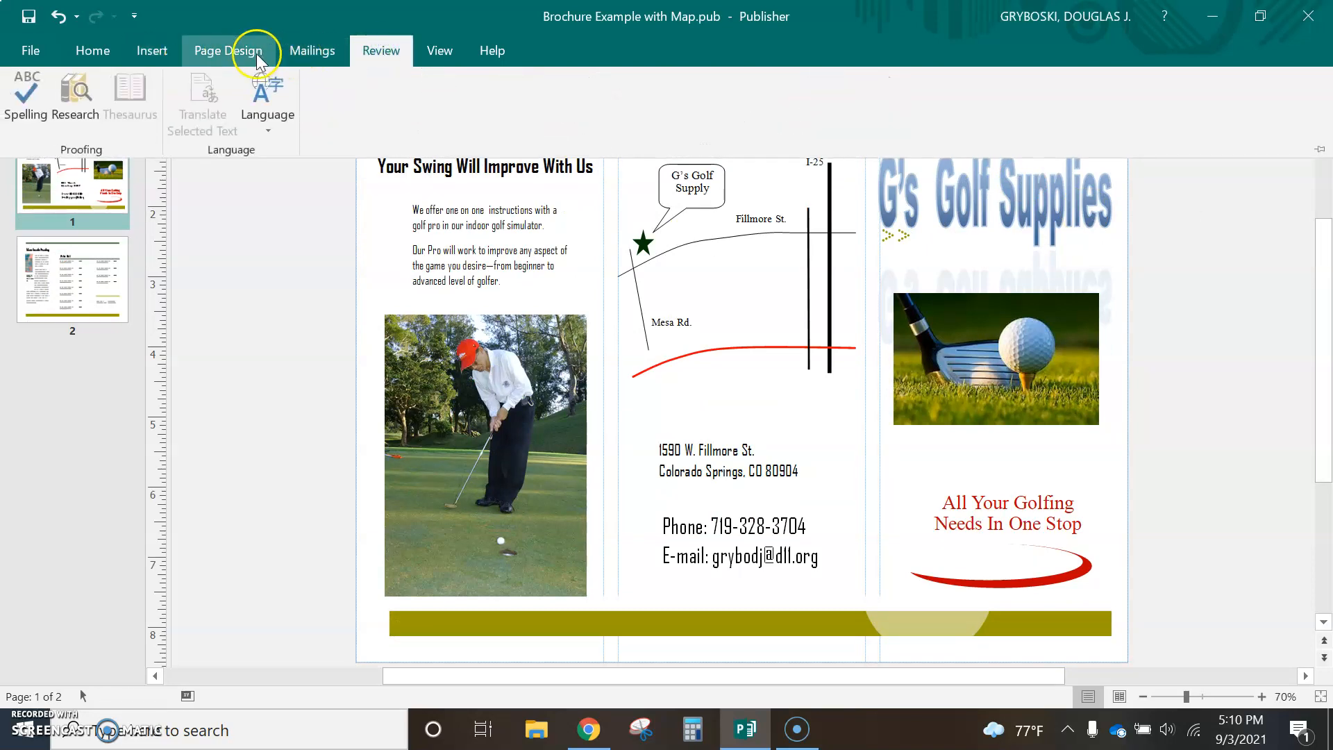
{"action": "left_click", "coordinate": [1322, 149]}
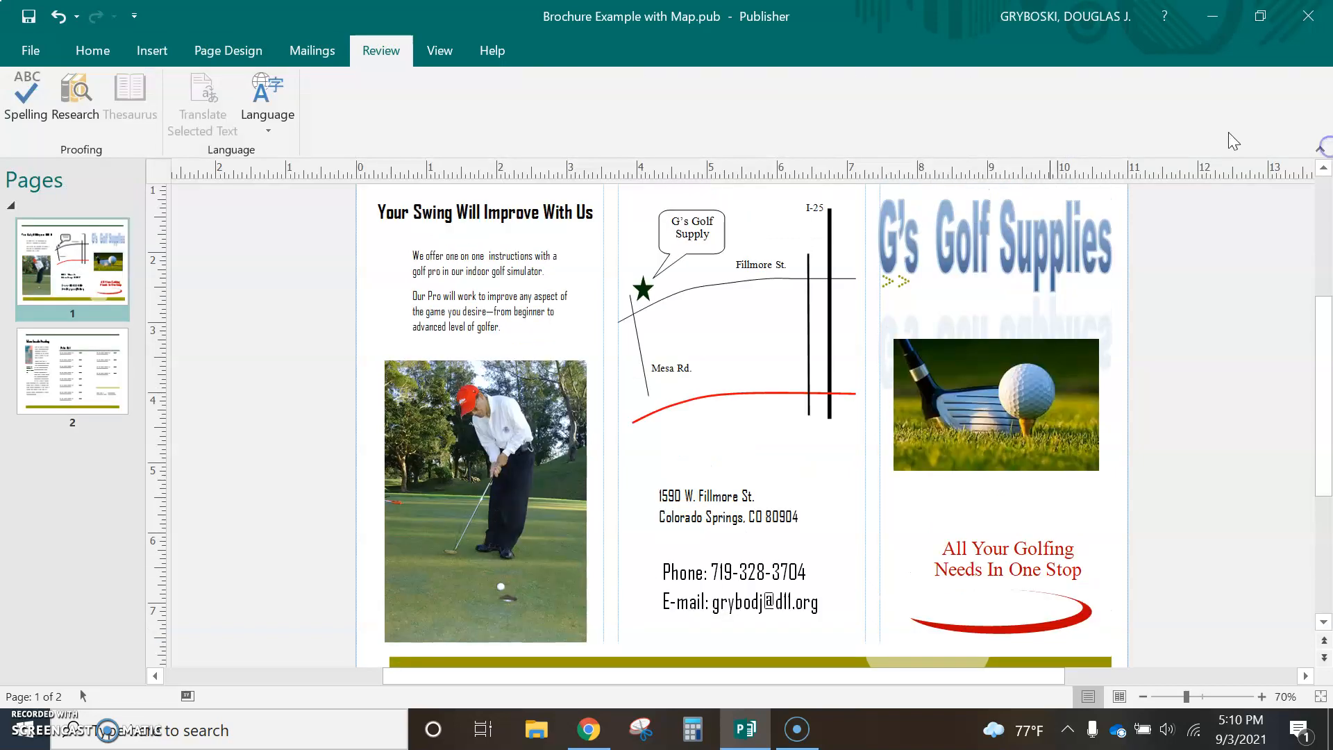
{"action": "left_click", "coordinate": [145, 51]}
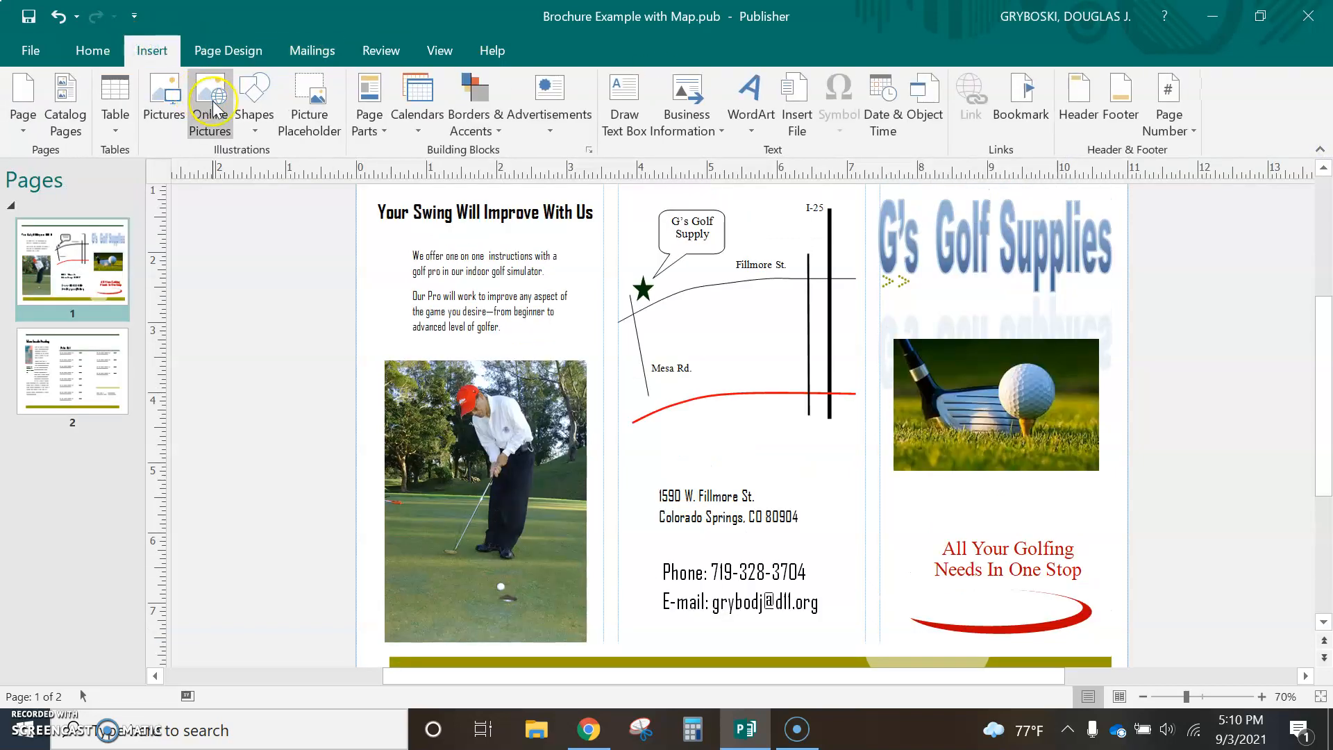
Draw a text box about 1.45 by 0.57 inches on the map, between the Fillmore St. curve and the red curve
{"action": "left_click", "coordinate": [238, 111]}
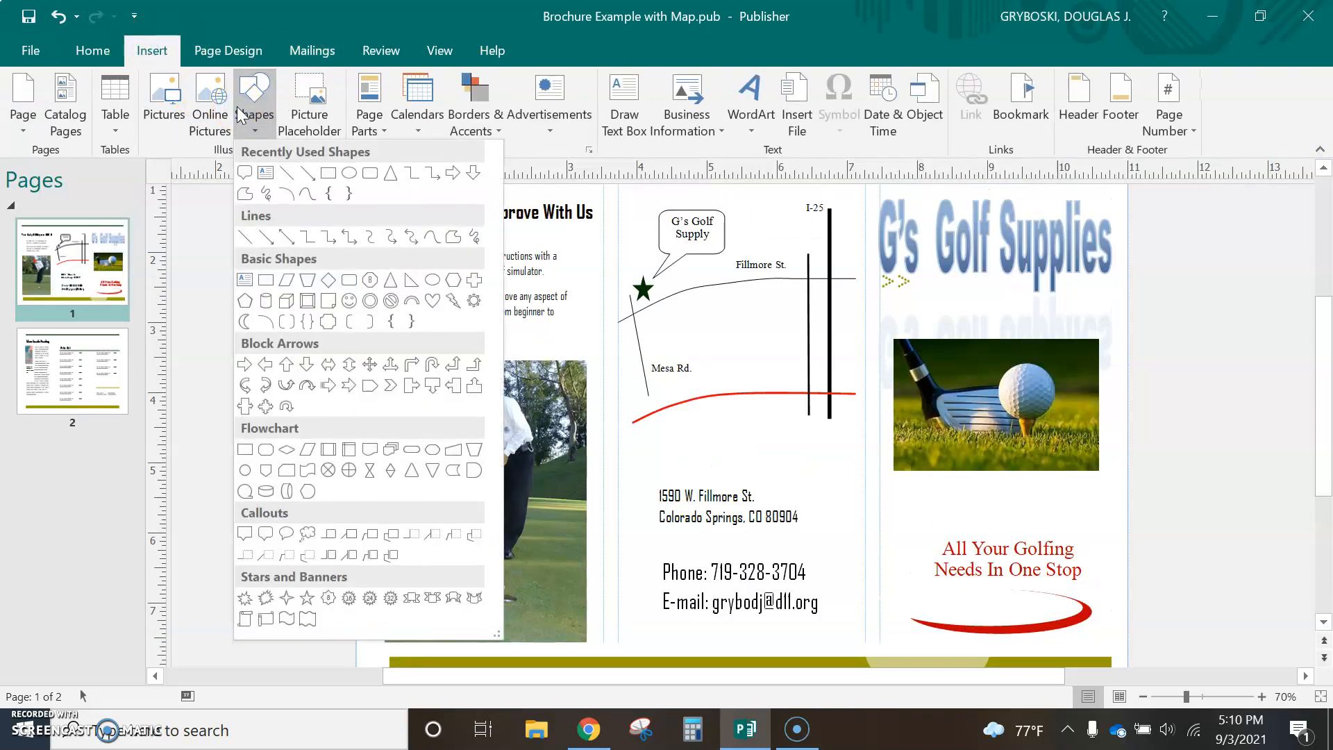
{"action": "left_click", "coordinate": [627, 107]}
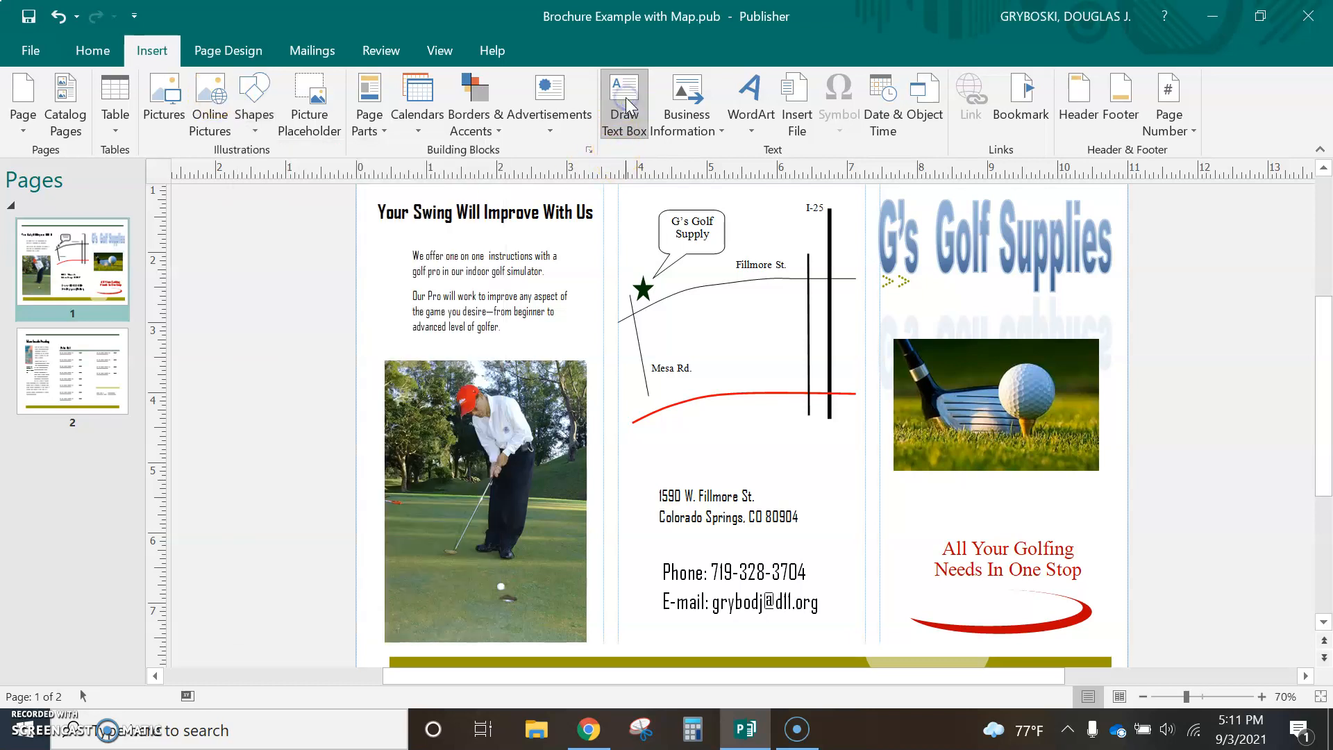
{"action": "left_click_drag", "start_coordinate": [682, 307], "coordinate": [796, 360]}
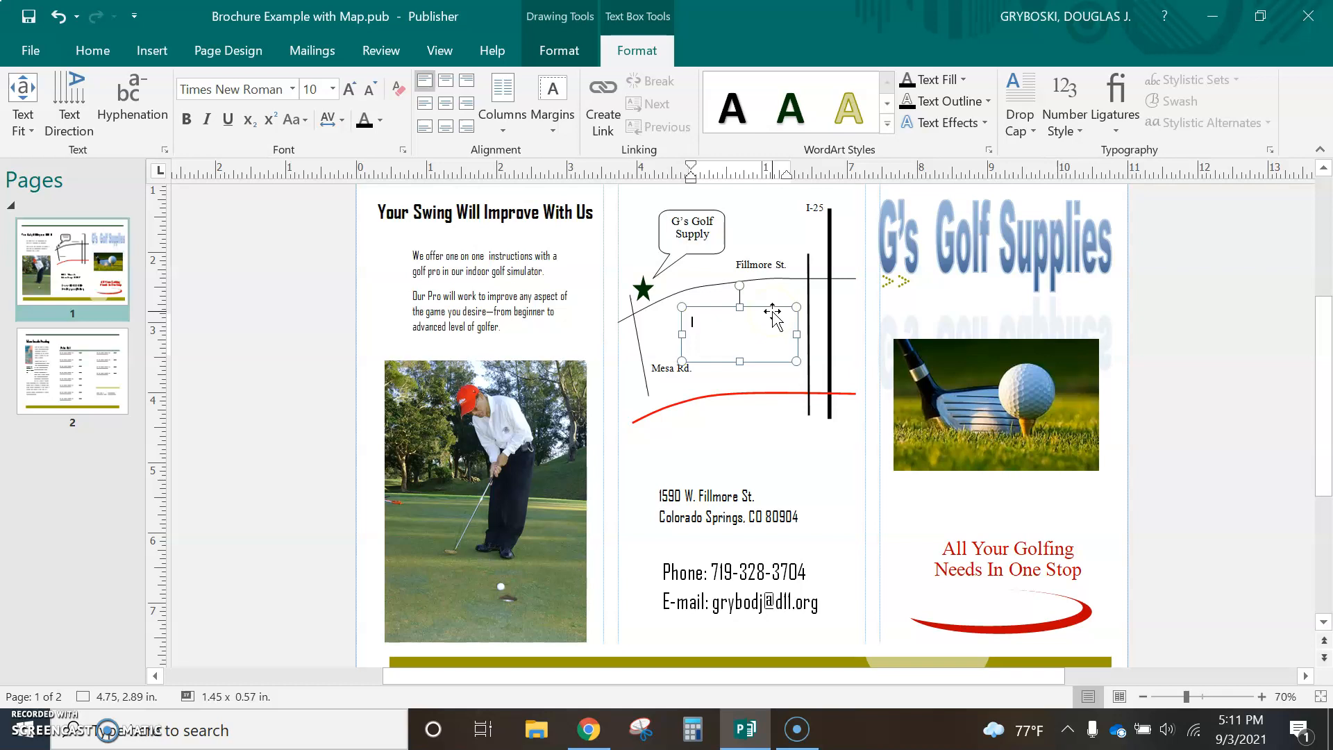
Review the fill and line color settings of the empty text box on the map, leaving the box selected
{"action": "right_click", "coordinate": [773, 313]}
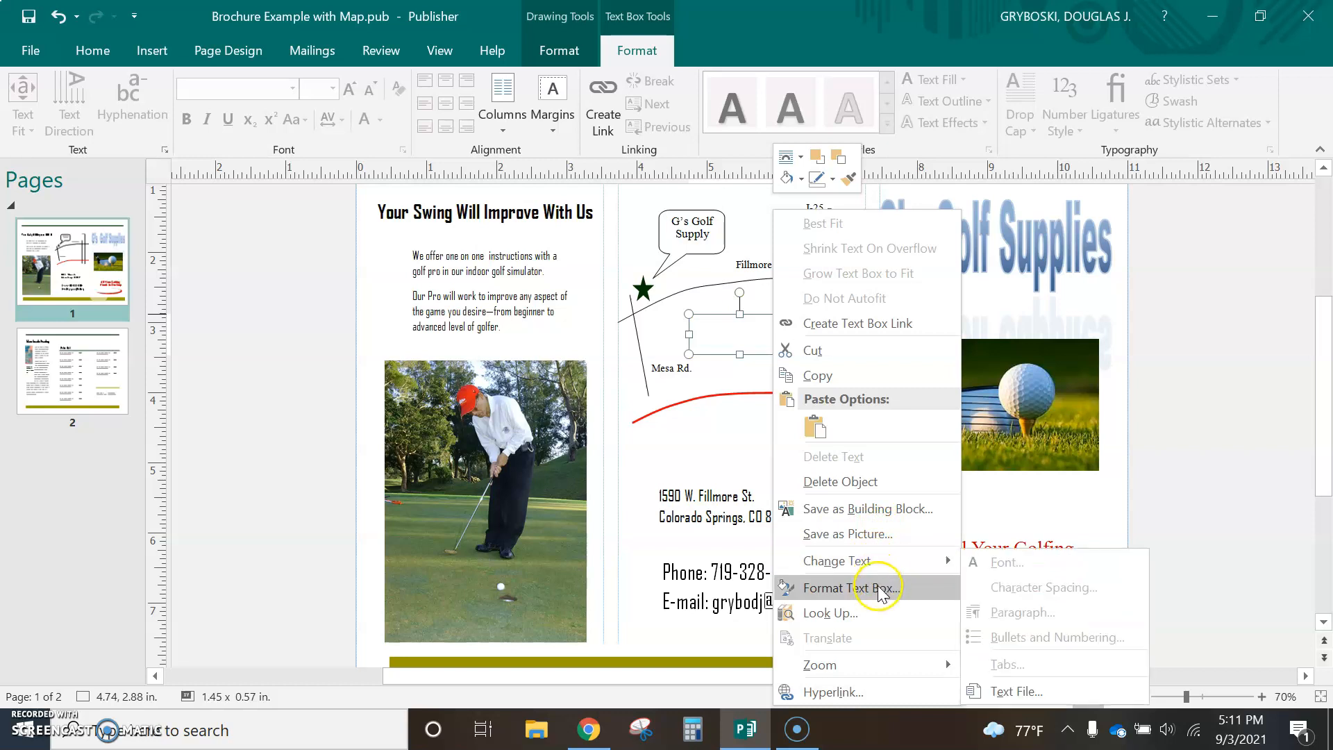
{"action": "left_click", "coordinate": [867, 588]}
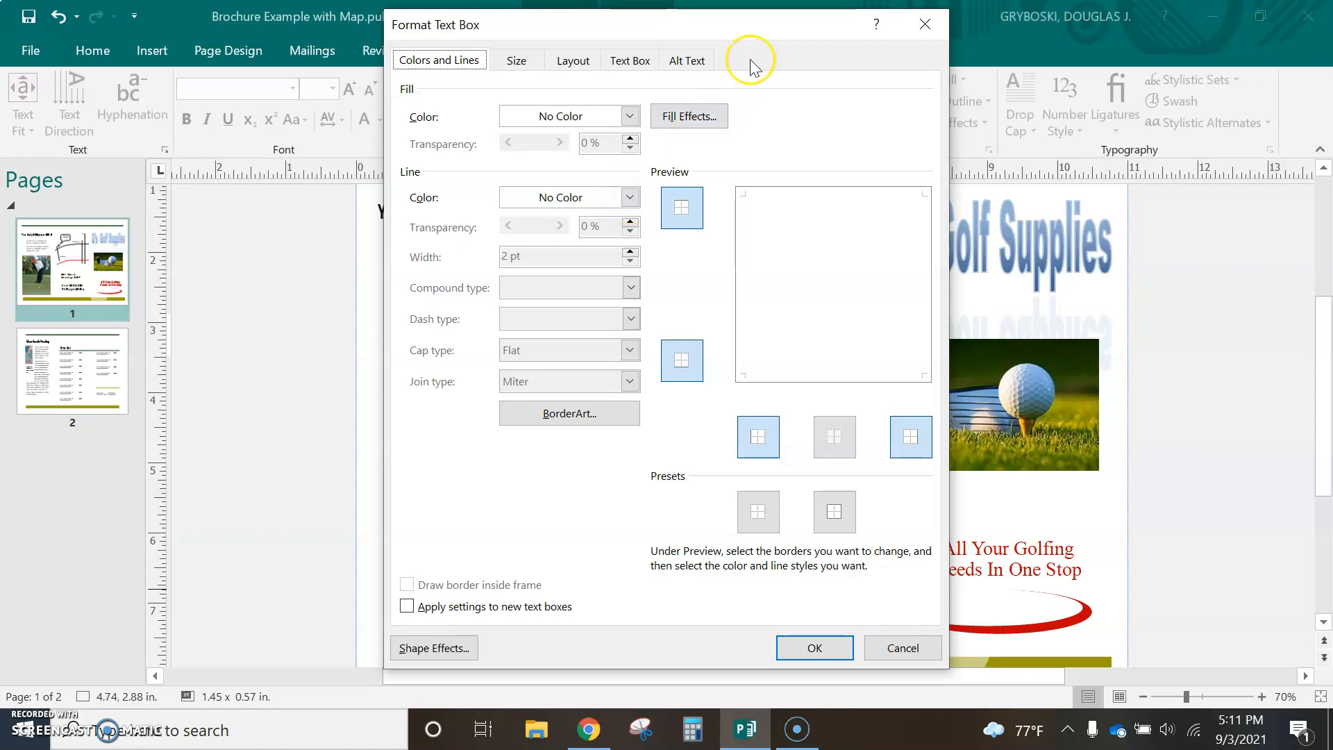
{"action": "left_click_drag", "start_coordinate": [745, 31], "coordinate": [818, 54]}
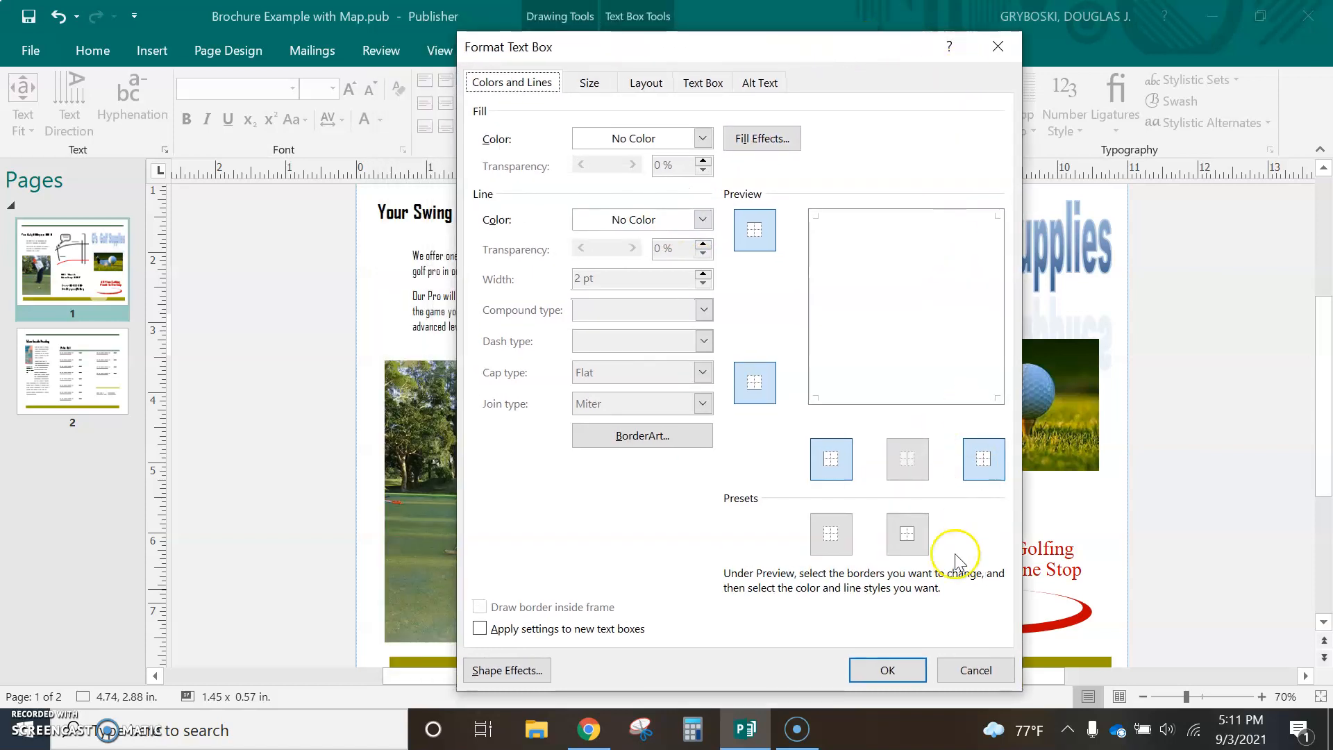
{"action": "left_click", "coordinate": [911, 673]}
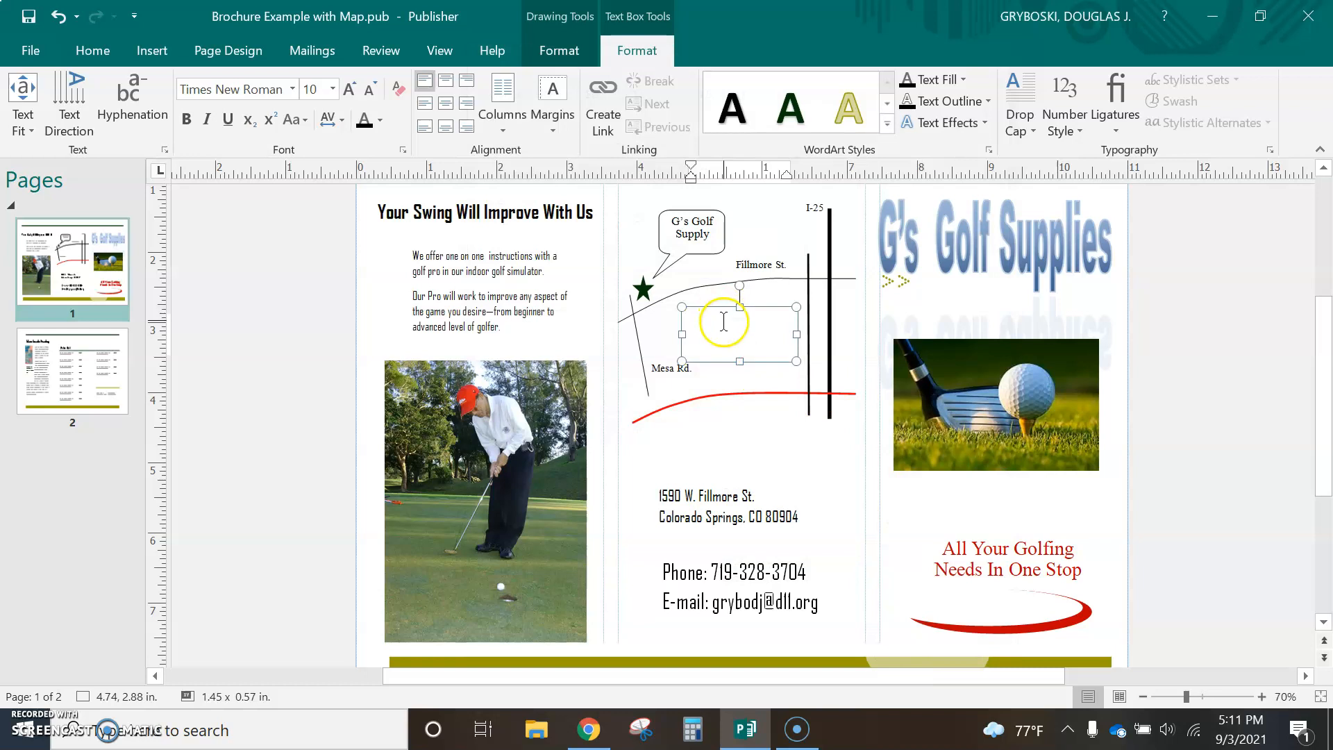
{"action": "left_click", "coordinate": [769, 422]}
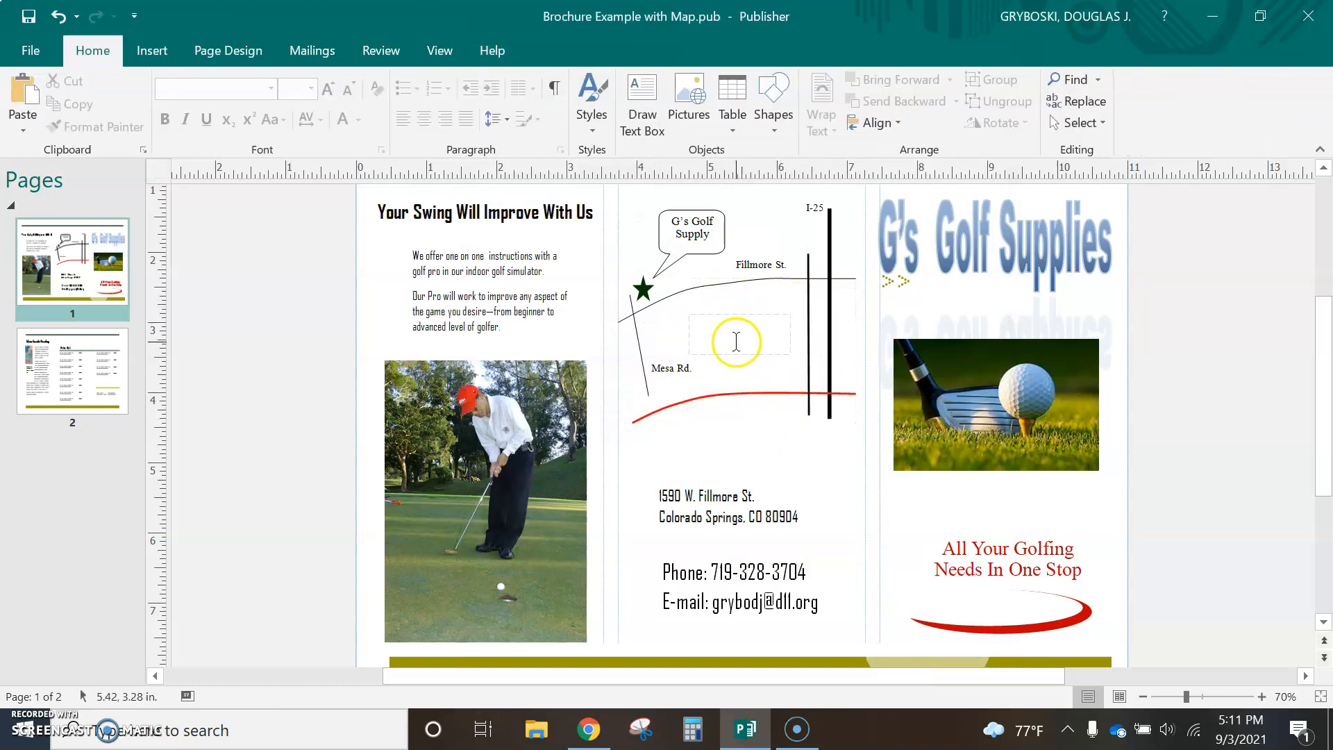
{"action": "left_click", "coordinate": [737, 329]}
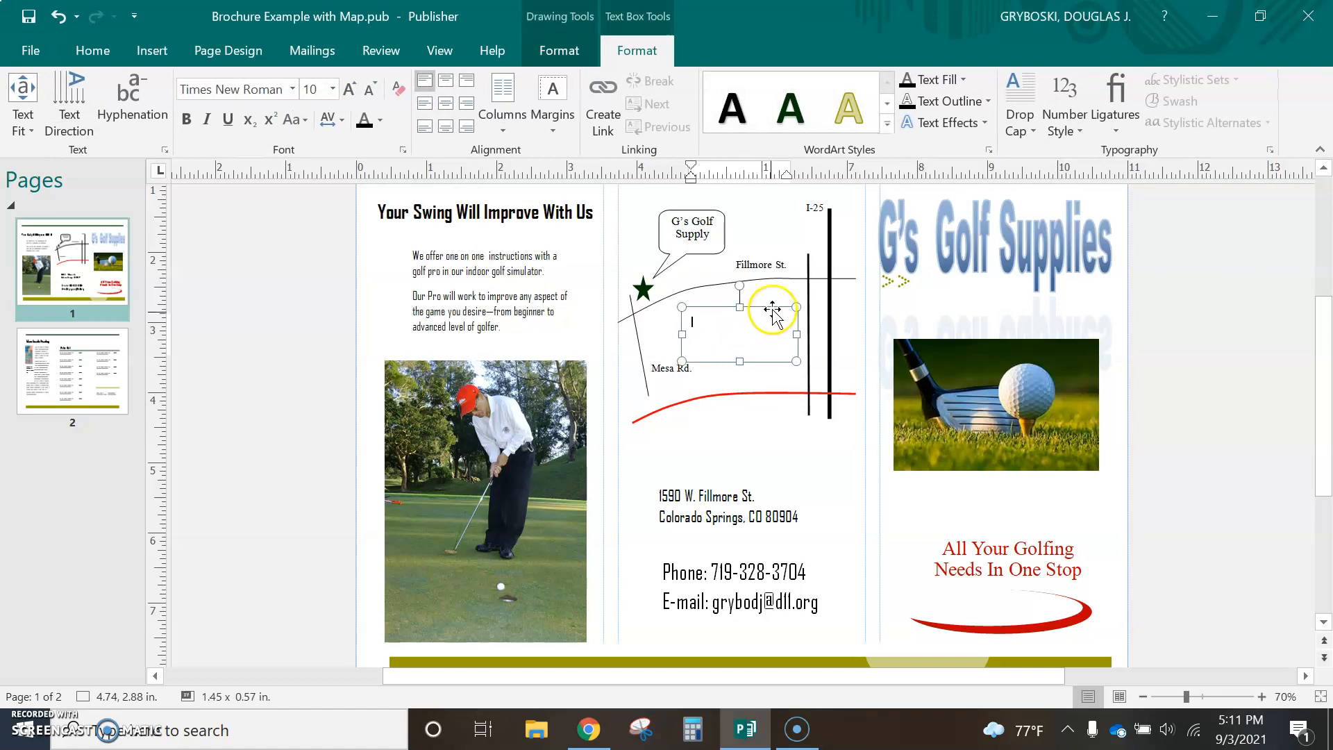